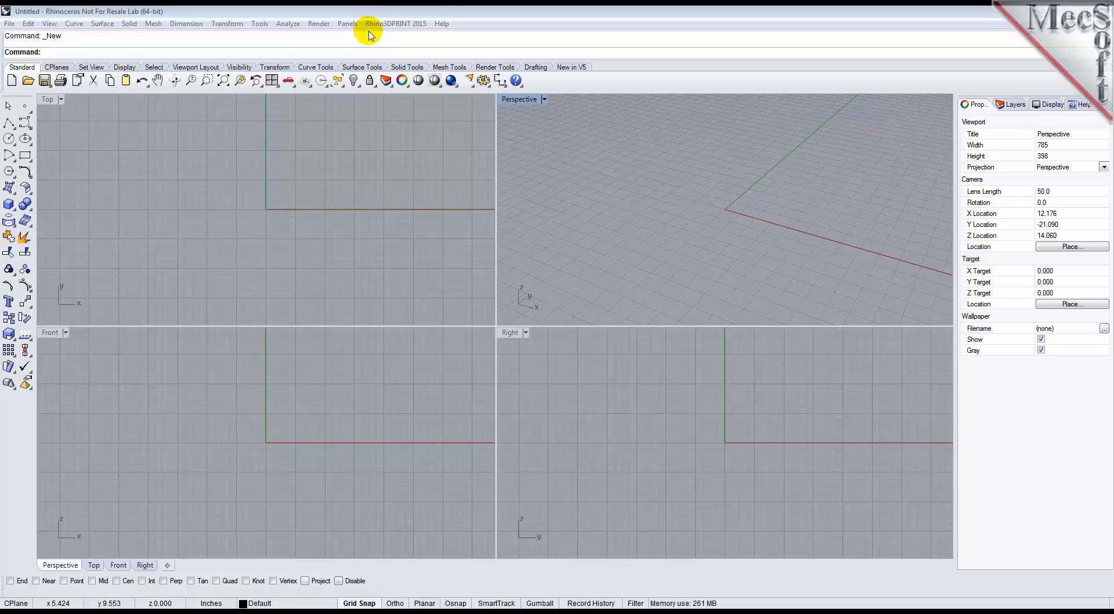
- Open the Rhino3DPRINT 2015 browser and review its Create, Model, Inspect & Modify, Repair and 3D Print tools
left_click(368, 25)
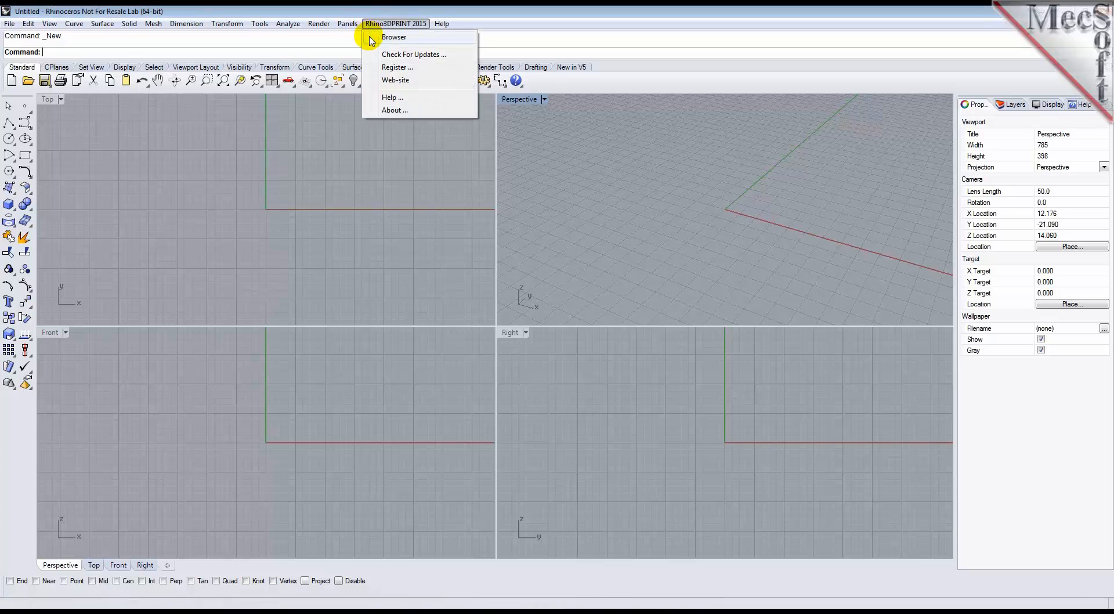
left_click(371, 38)
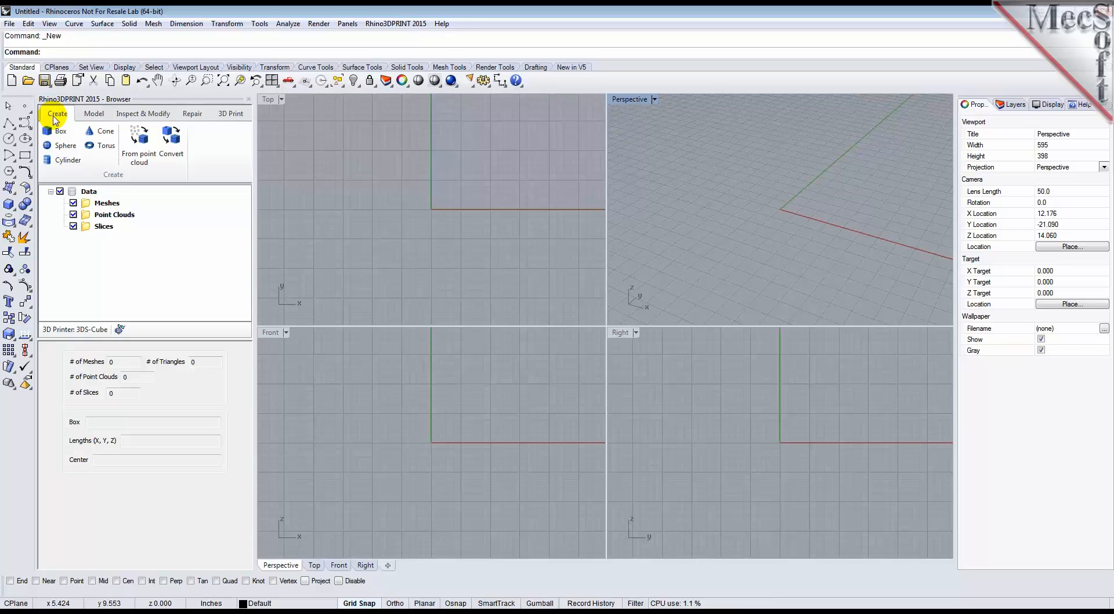
left_click(93, 118)
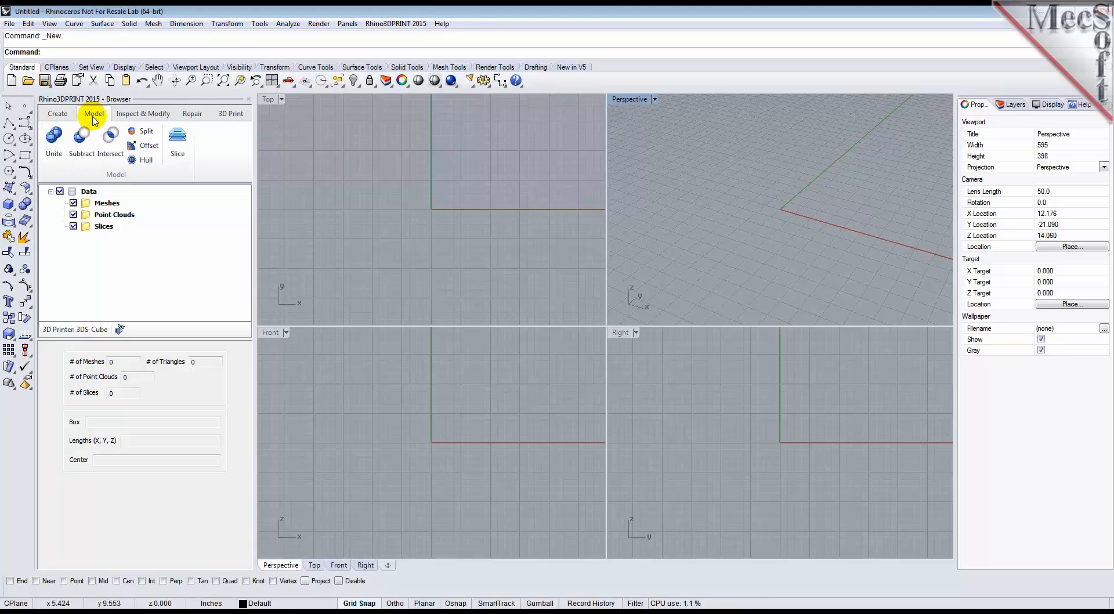
left_click(136, 118)
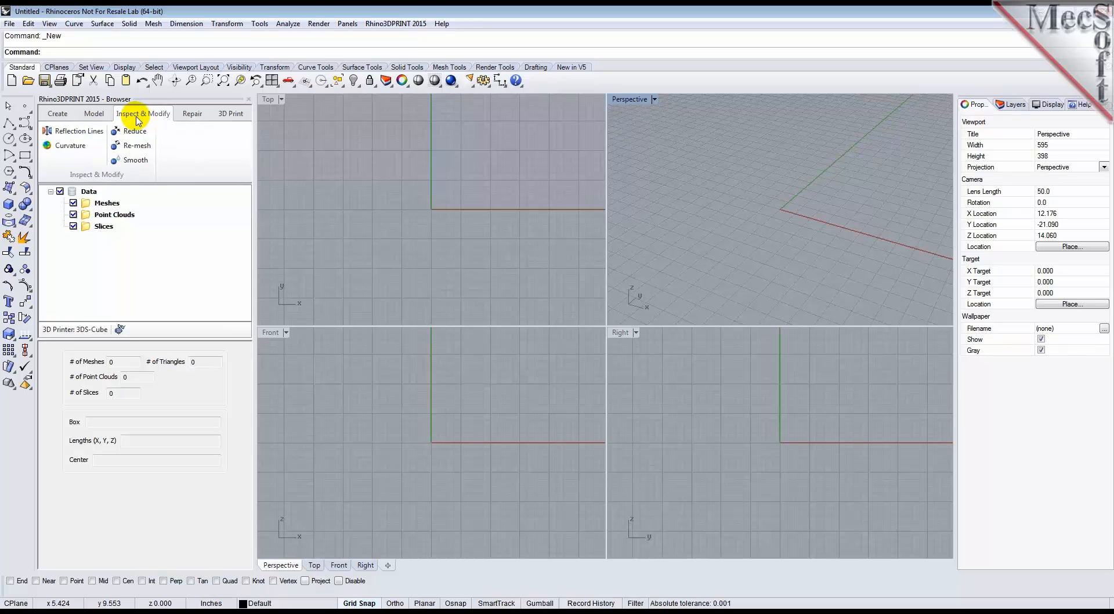
left_click(189, 119)
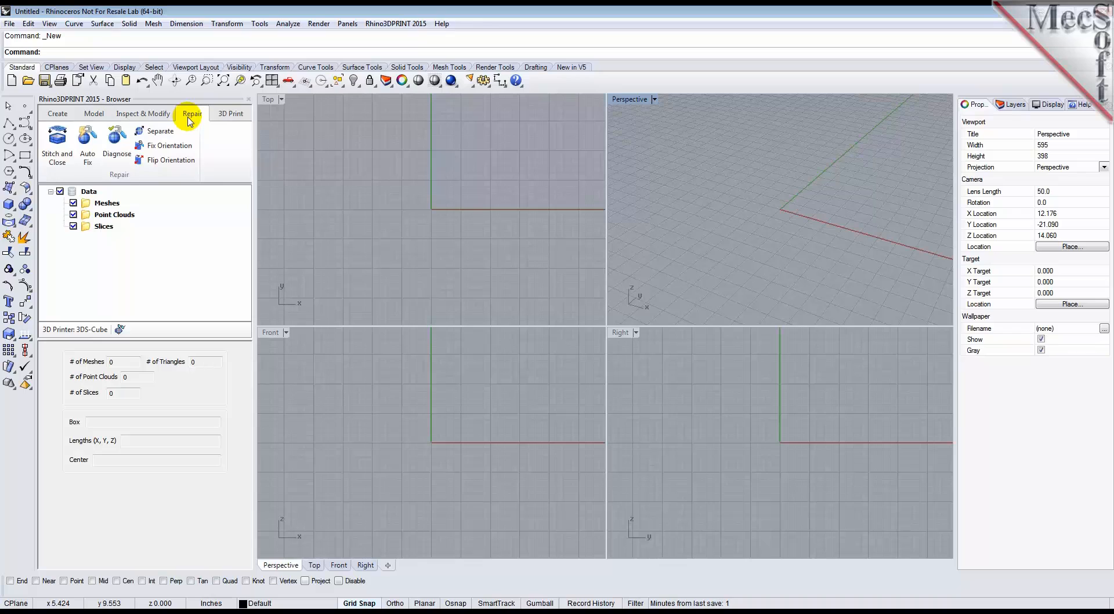
left_click(226, 119)
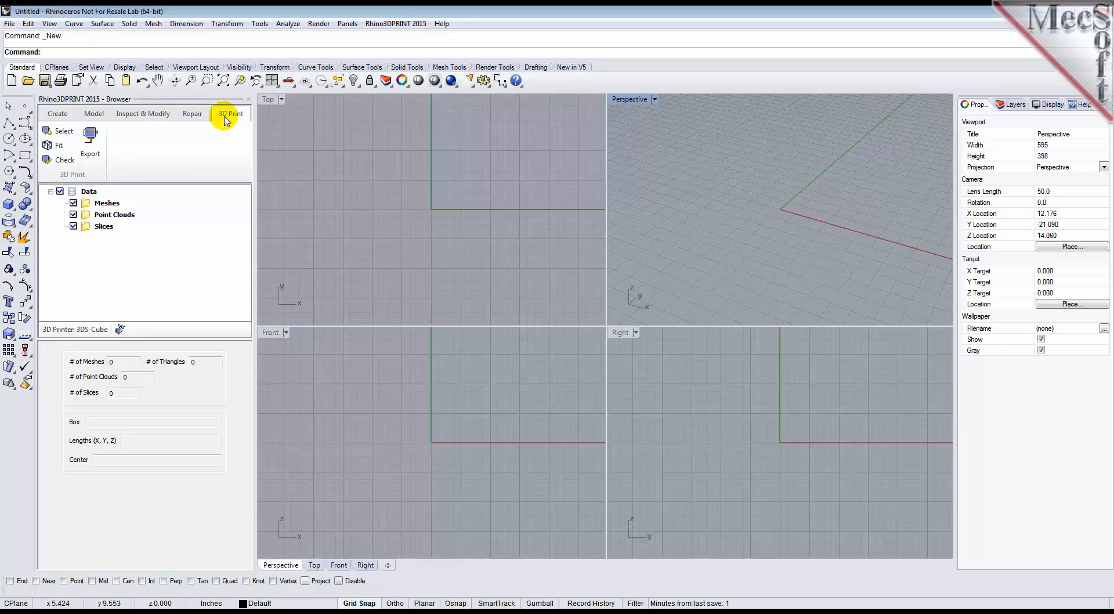
left_click(52, 115)
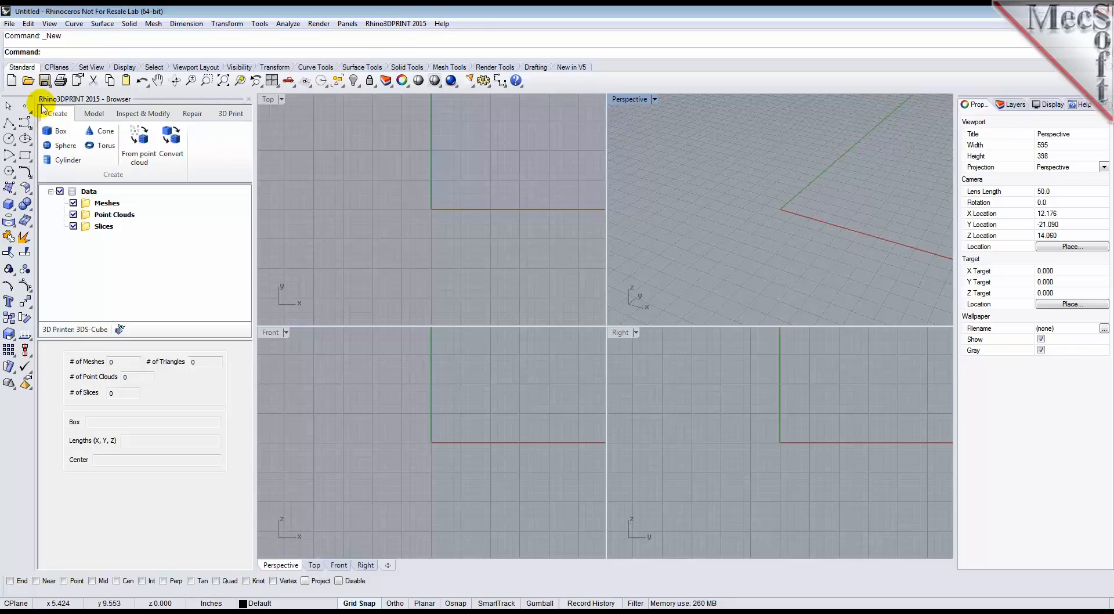
- Open CarModel.stl from the QuickStart folder, importing it in inches with disjoint meshes split
left_click(28, 82)
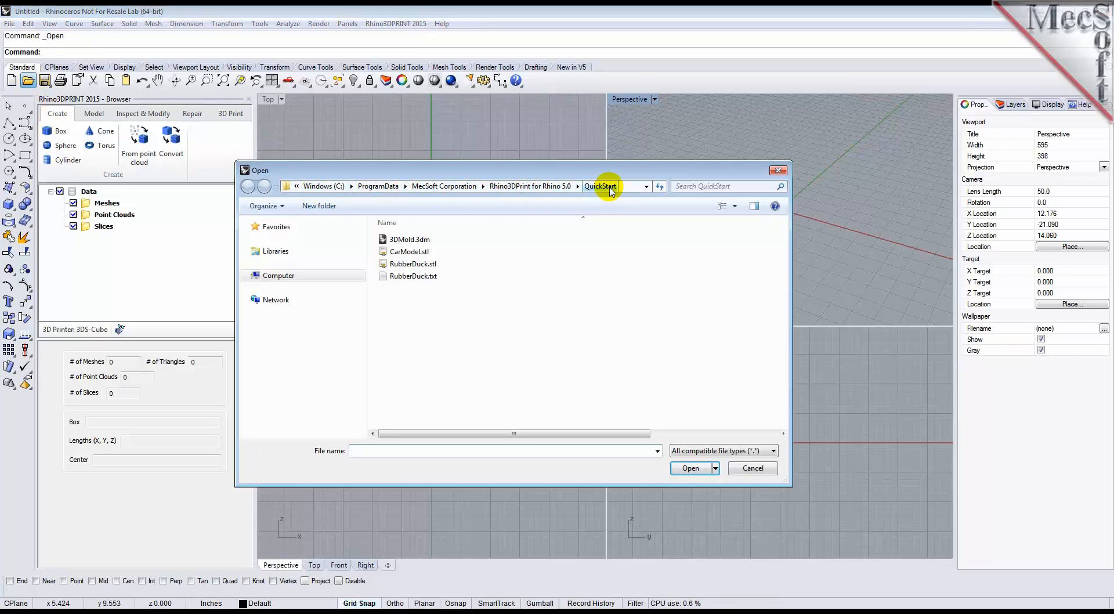
left_click(415, 253)
left_click(696, 468)
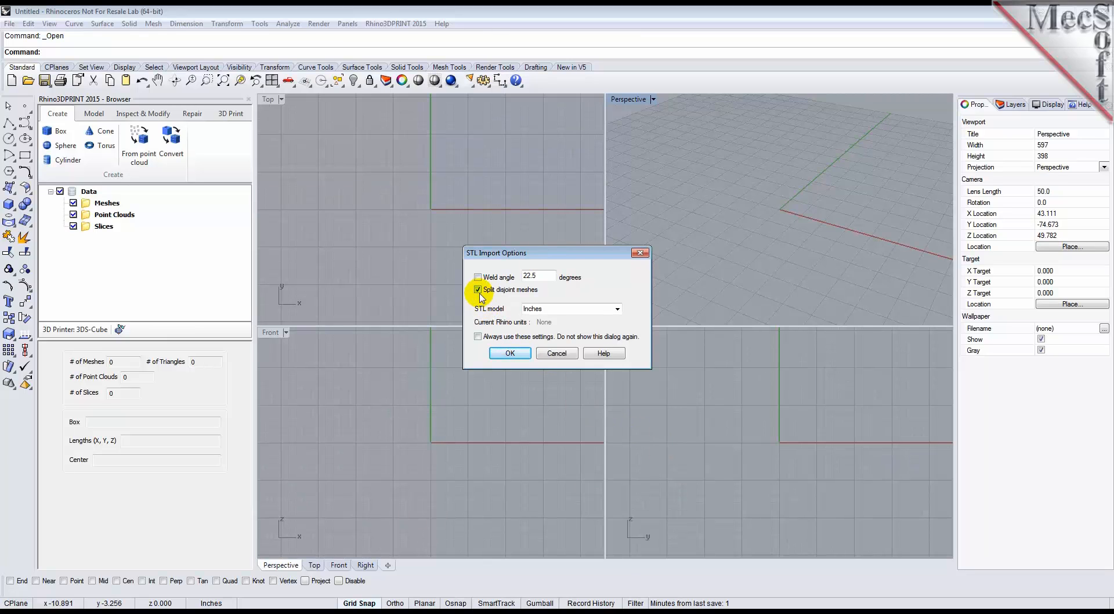
left_click(510, 355)
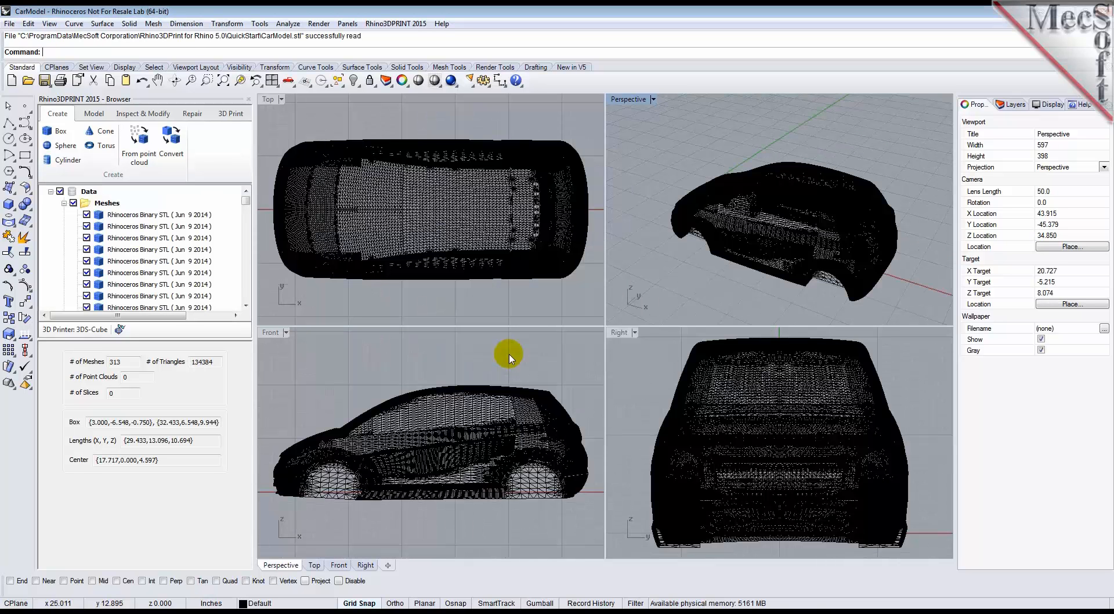
mouse_move(246, 205)
left_mouse_down()
mouse_move(248, 303)
mouse_move(251, 192)
left_mouse_up()
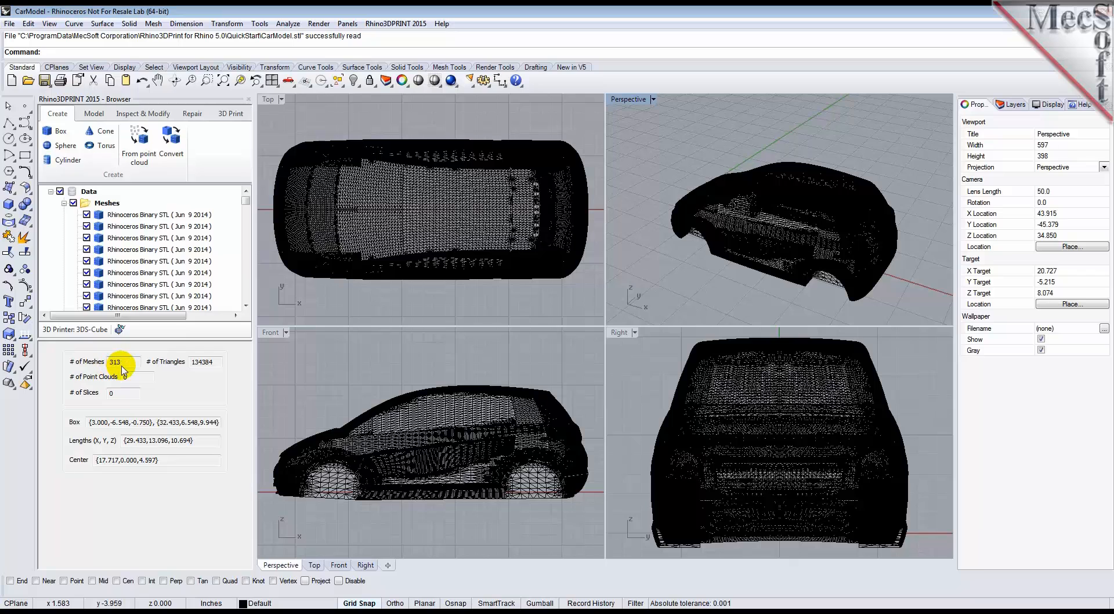
- Maximize the Perspective viewport and display the car model shaded with mesh wires hidden
double_click(630, 99)
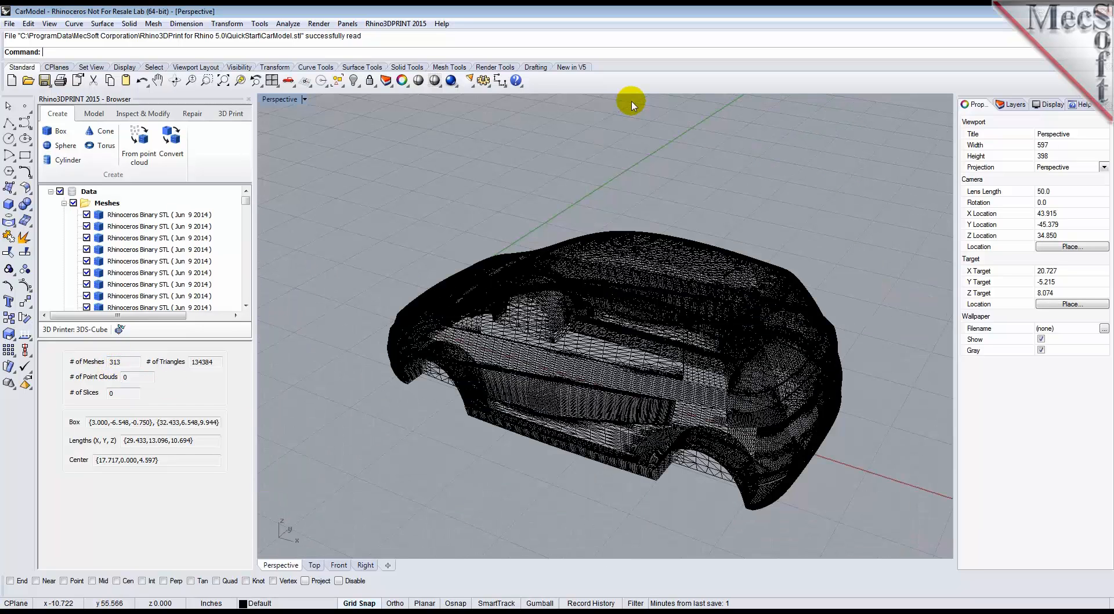
left_click(432, 81)
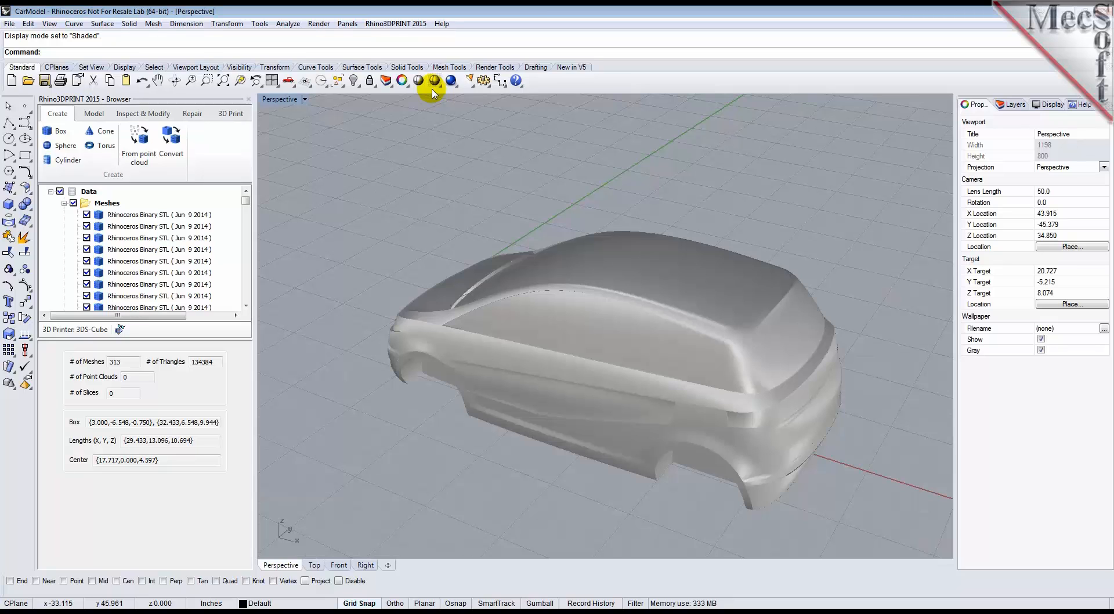
left_click(1049, 105)
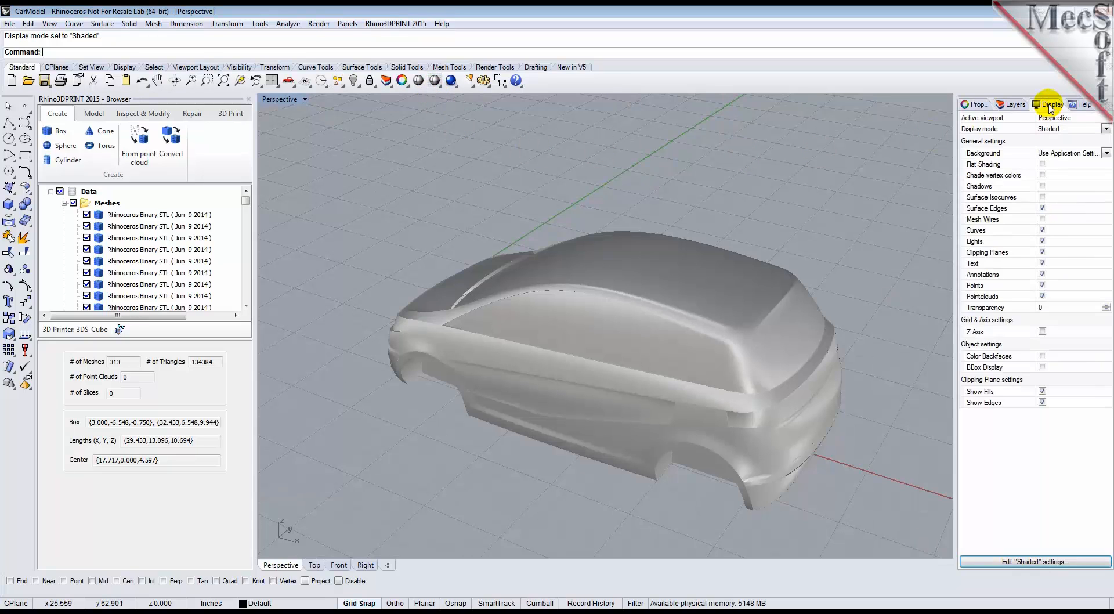
left_click(1042, 219)
left_click(1043, 219)
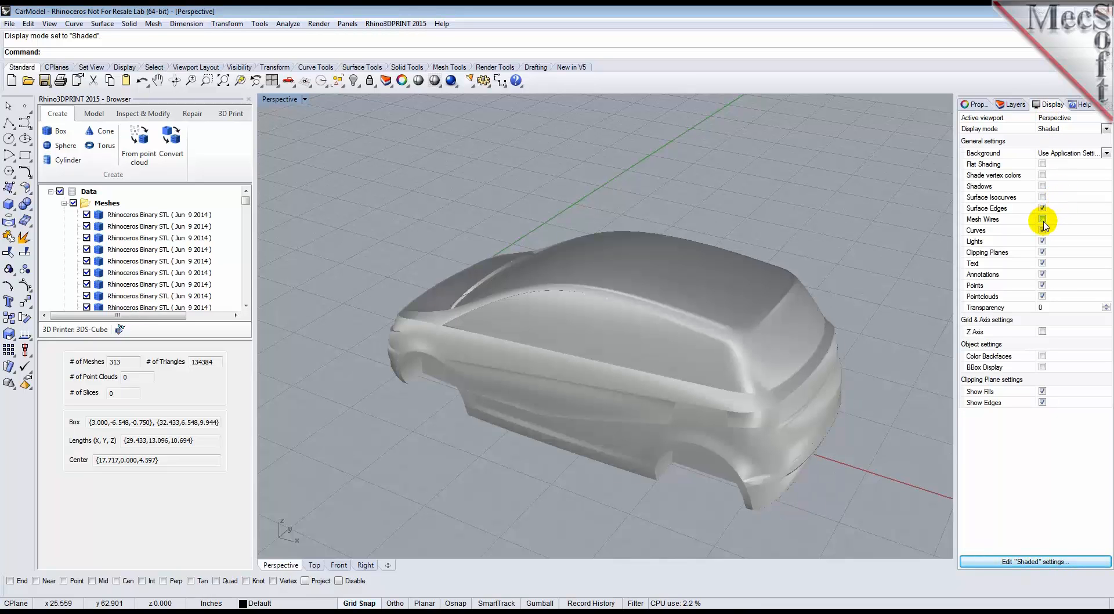
mouse_move(528, 400)
right_mouse_down()
mouse_move(606, 385)
mouse_move(569, 398)
mouse_move(478, 368)
mouse_move(517, 385)
right_mouse_up()
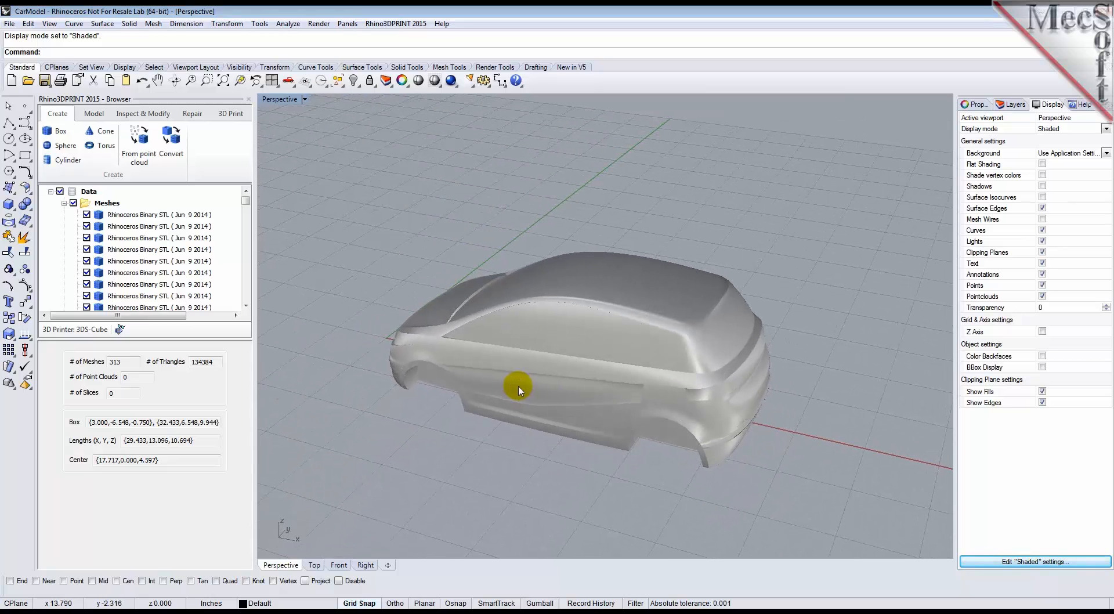
- Run the Diagnose checks on all the car's meshes, examine the flagged edges and triangles, and close the diagnosis
left_click(193, 114)
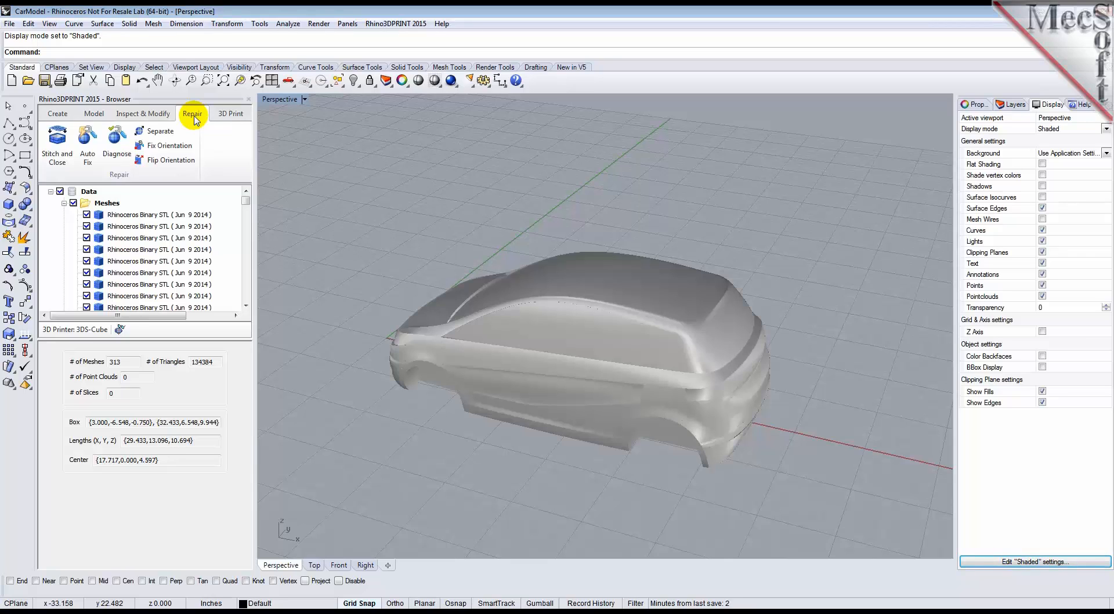
left_click(113, 161)
left_click_drag(336, 222, 815, 498)
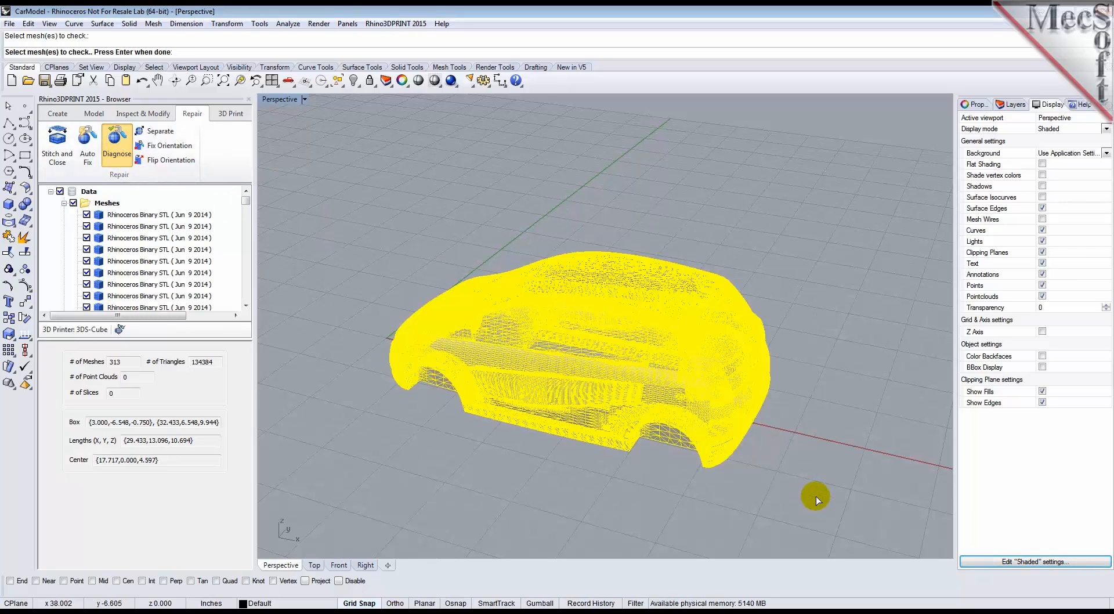
key("Return")
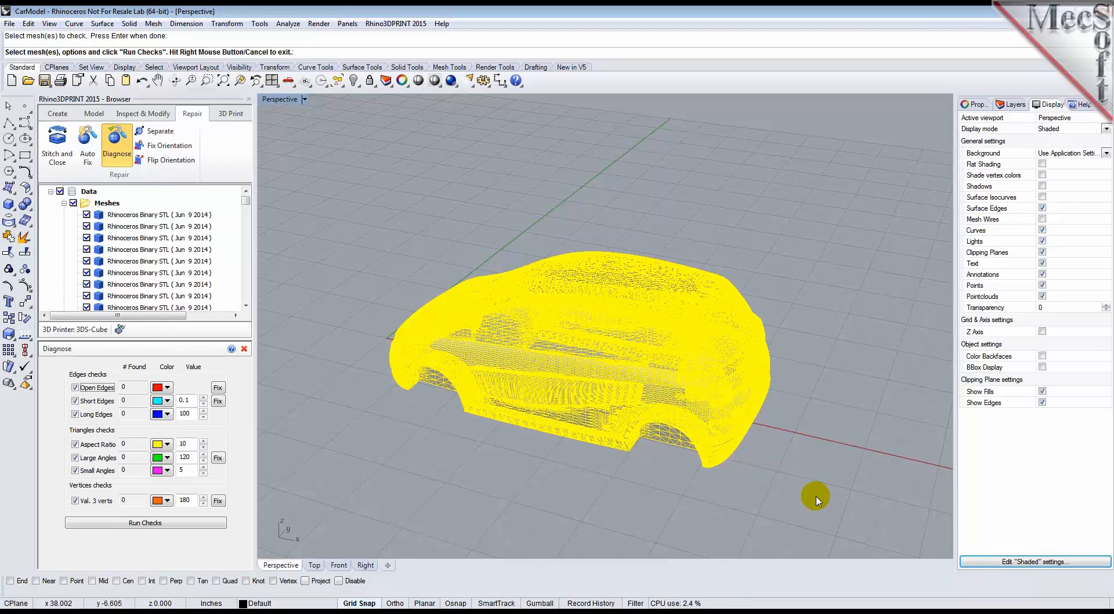
left_click(190, 526)
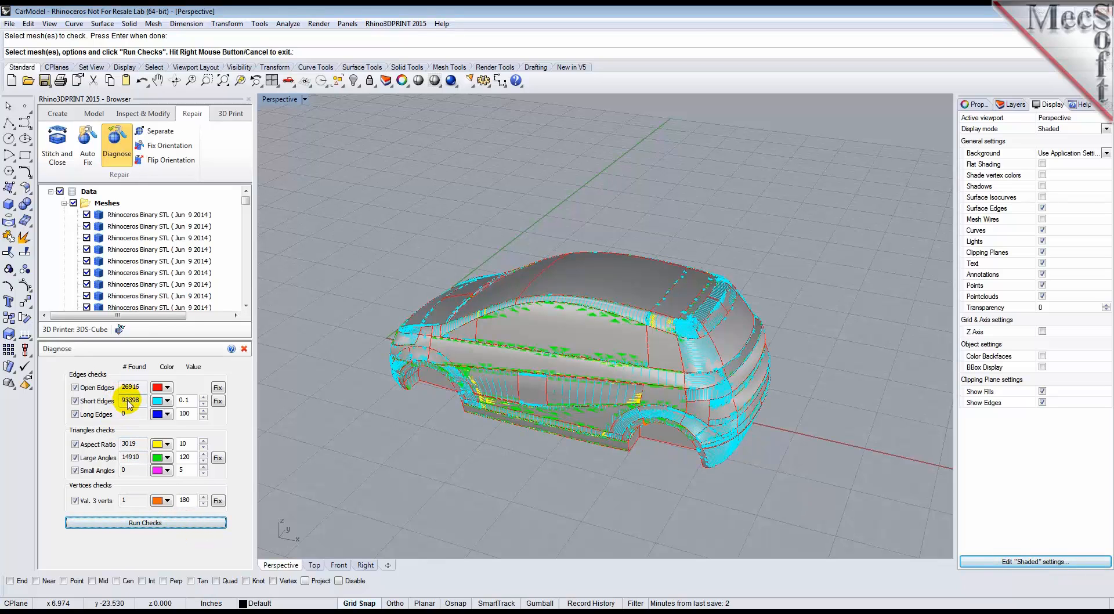
right_click_drag(462, 439, 514, 430)
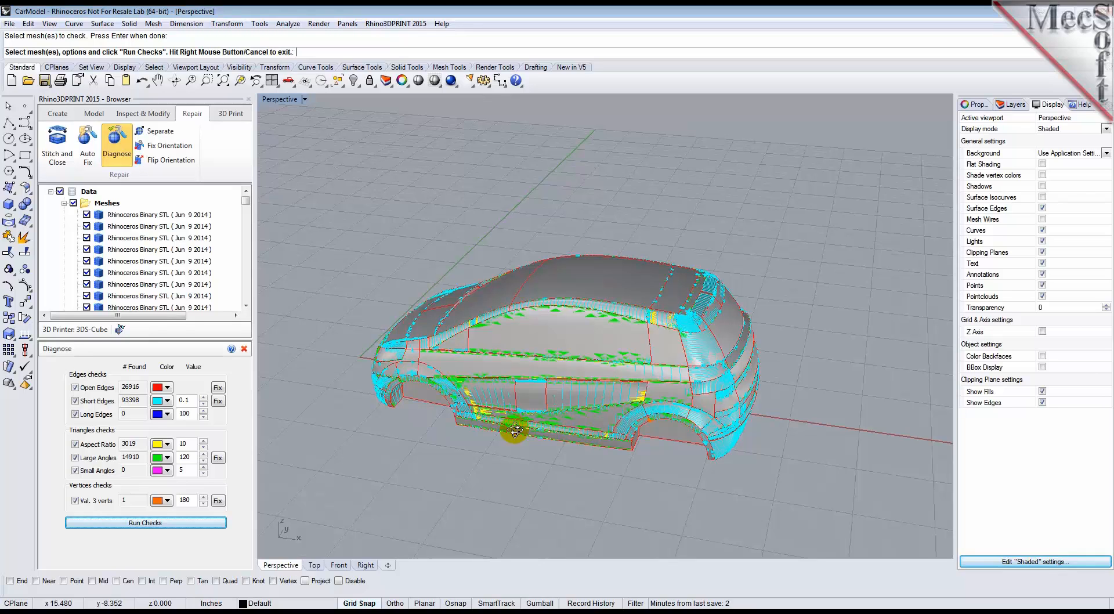
left_click(243, 348)
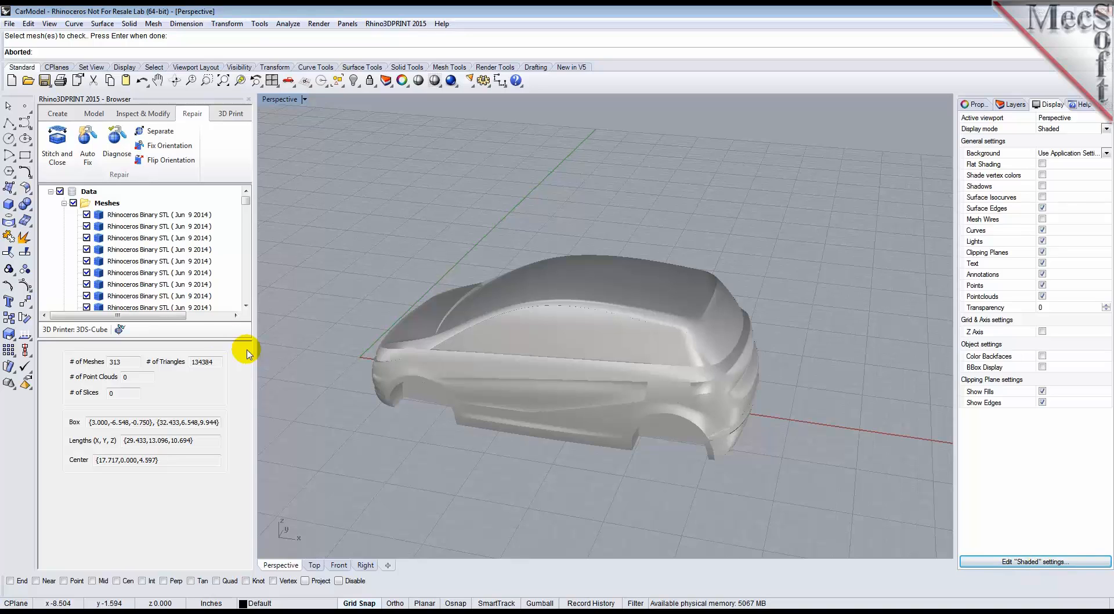
- Stitch and close all the car's meshes into a single mesh, and inspect the stitched mesh
left_click(56, 160)
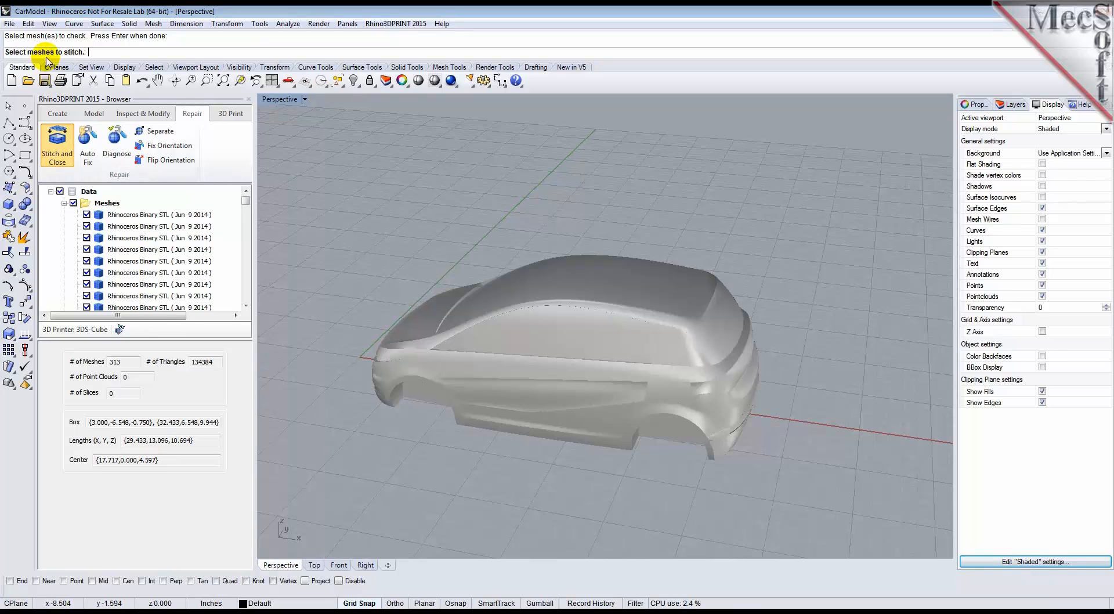
left_click_drag(325, 230, 826, 514)
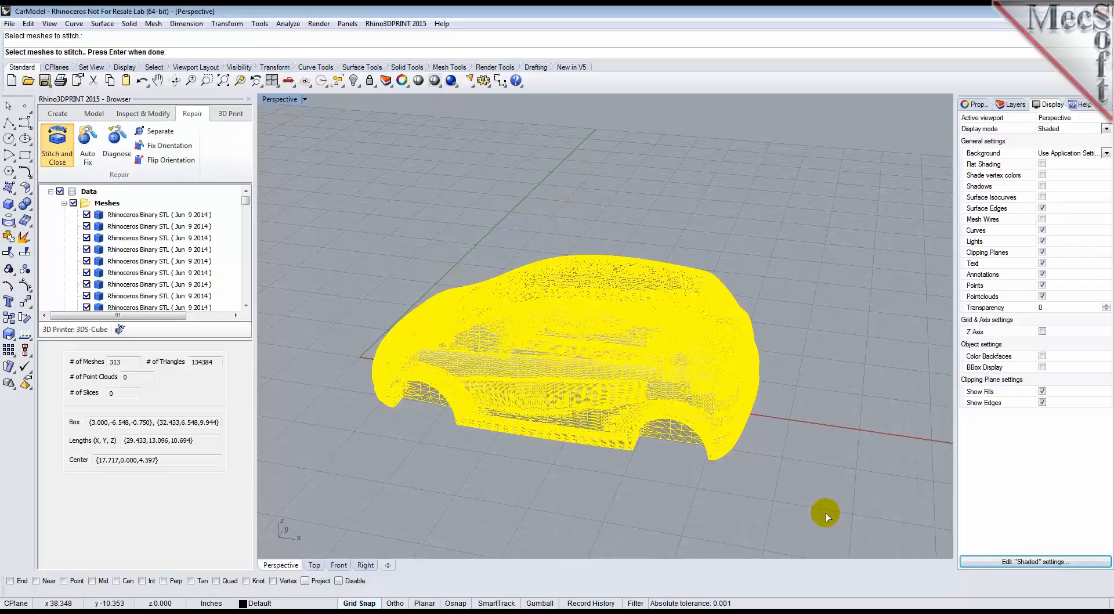
key("Return")
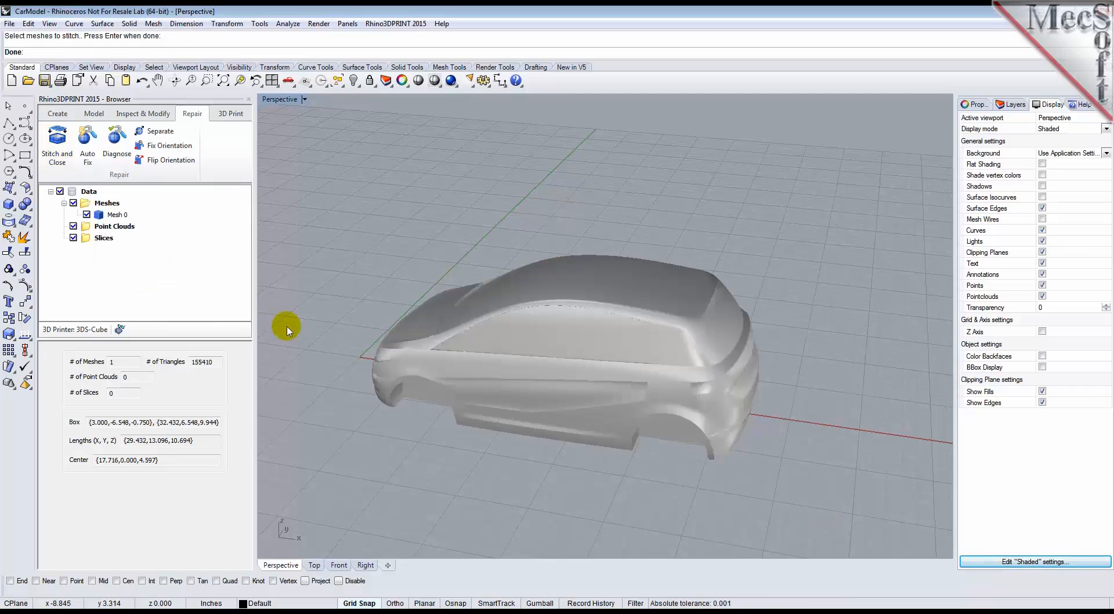
left_click(116, 215)
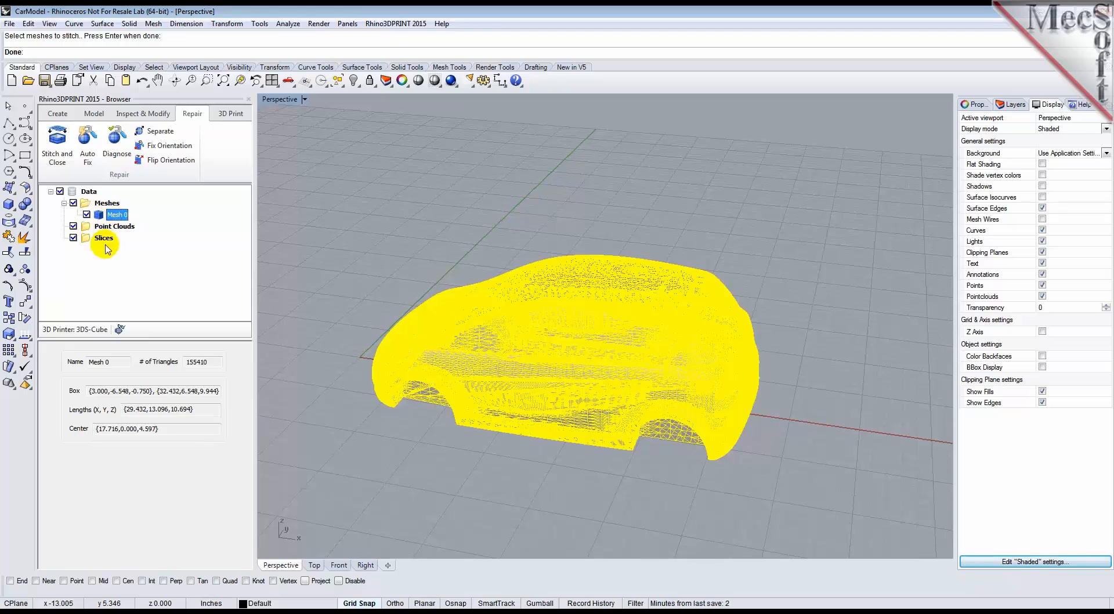
right_click_drag(659, 452, 626, 444)
left_click(550, 485)
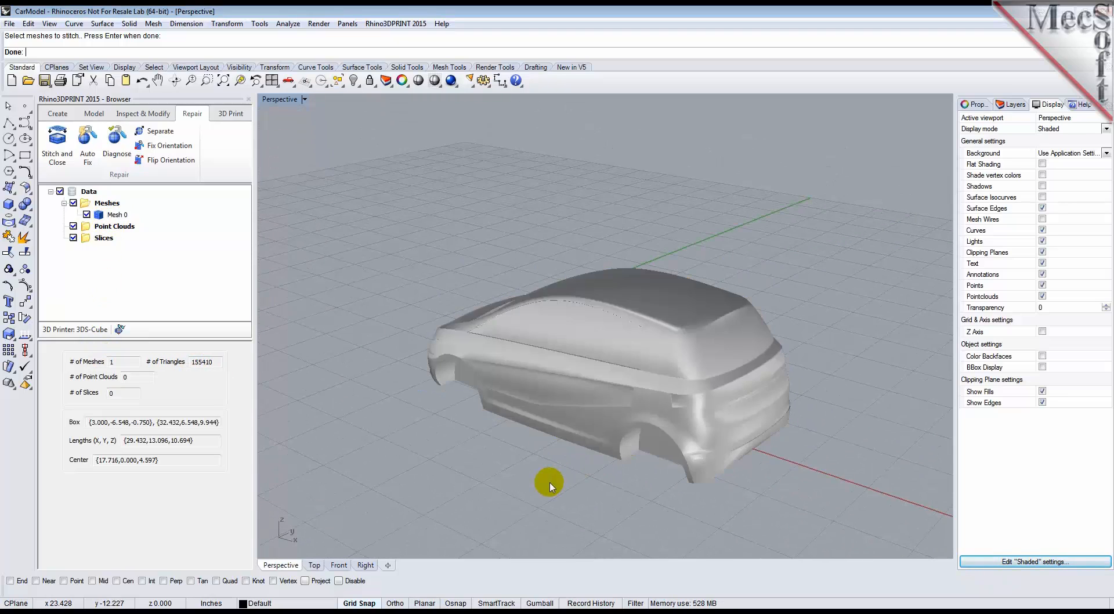
- Run the Diagnose checks on the stitched car mesh, check it for open edges, and close the diagnosis
left_click(114, 156)
left_click(438, 364)
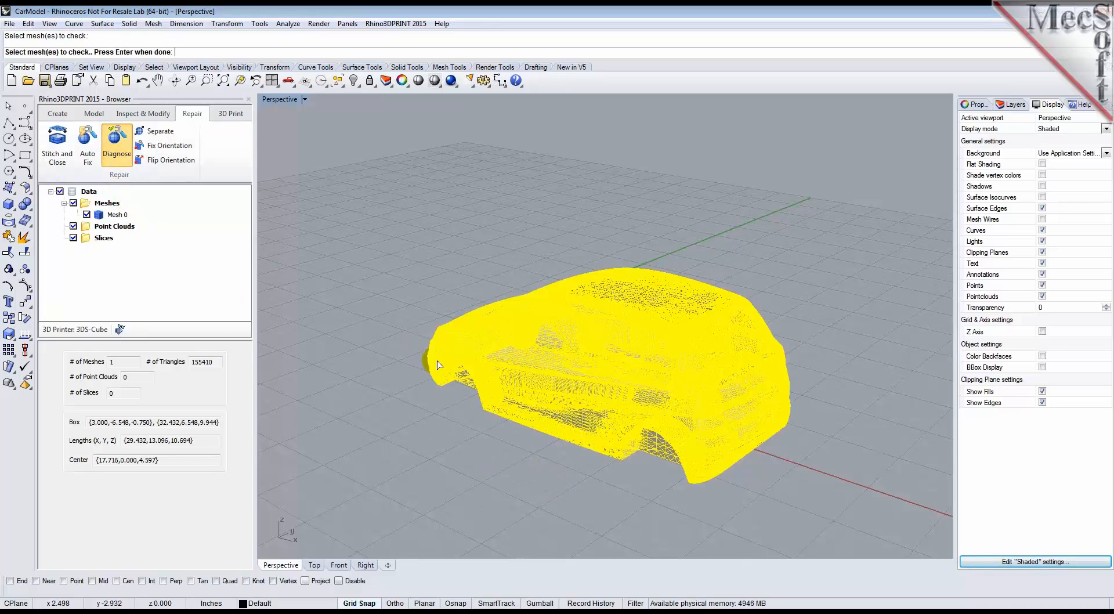
key("Return")
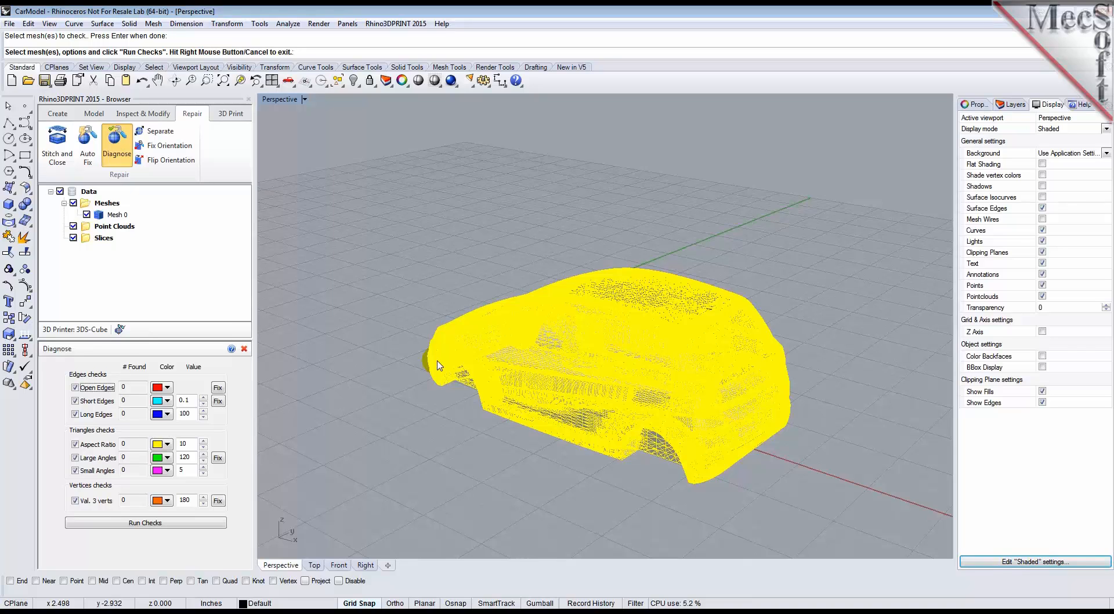
left_click(157, 528)
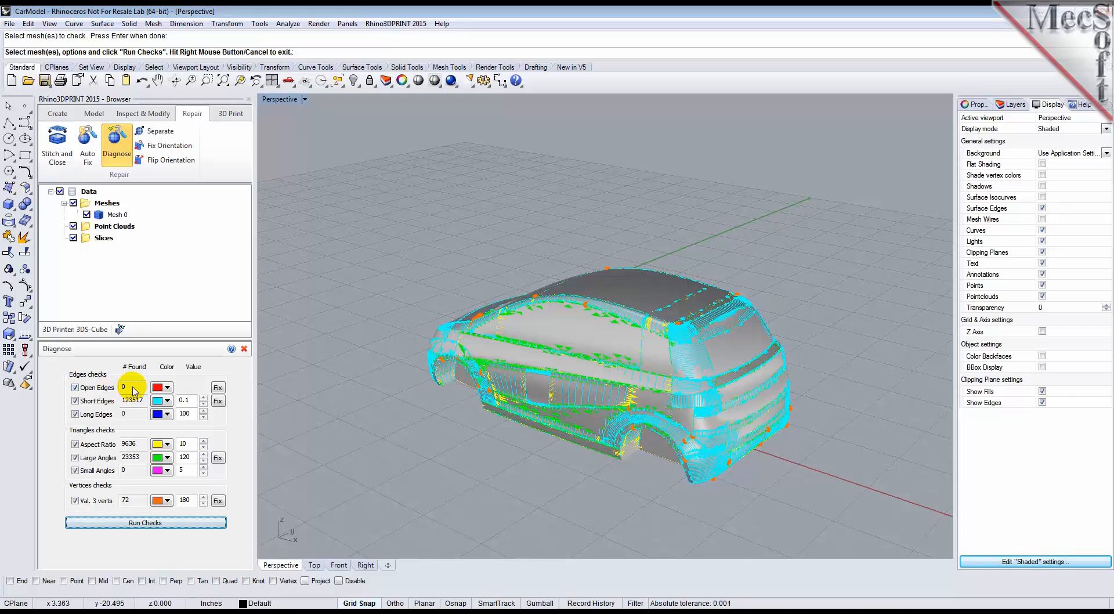
left_click(244, 348)
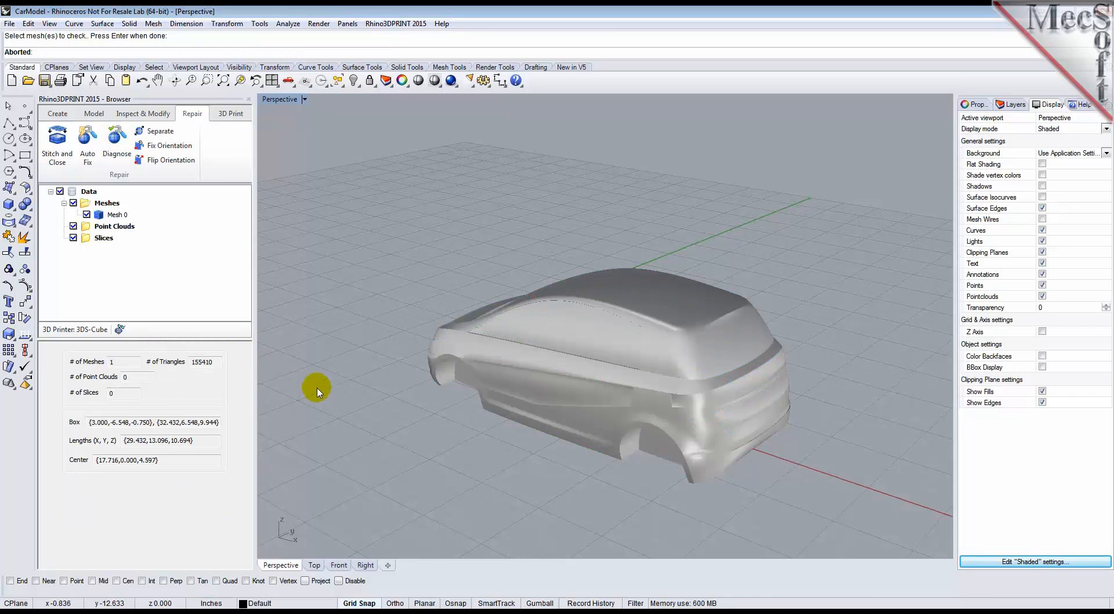
- Reduce the stitched car mesh with the percentage-of-triangle-count option set to 25, and inspect the reduced mesh
left_click(153, 116)
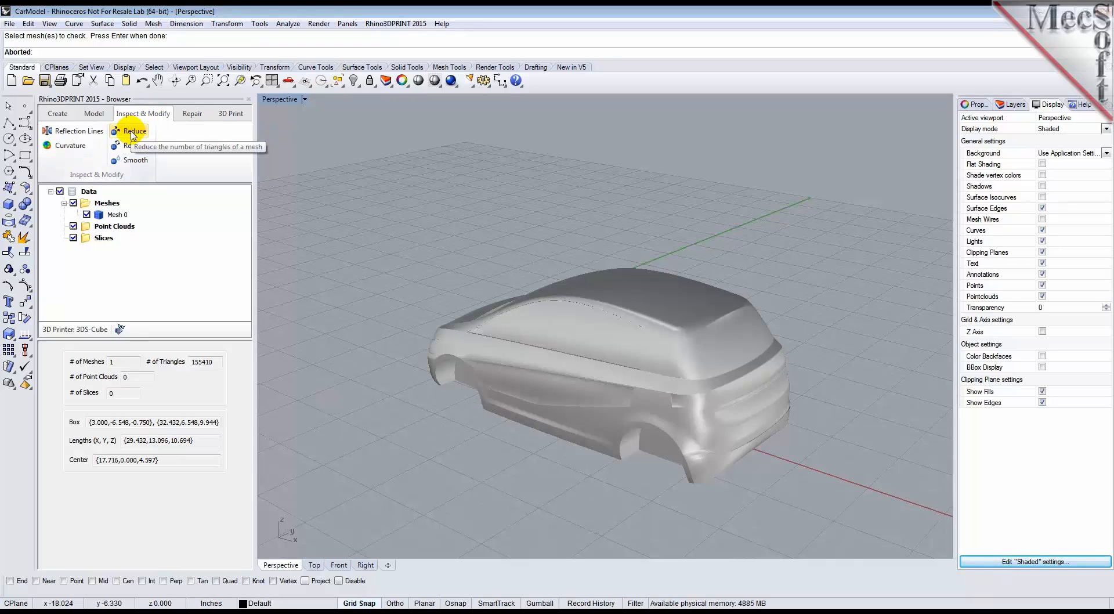
left_click(132, 134)
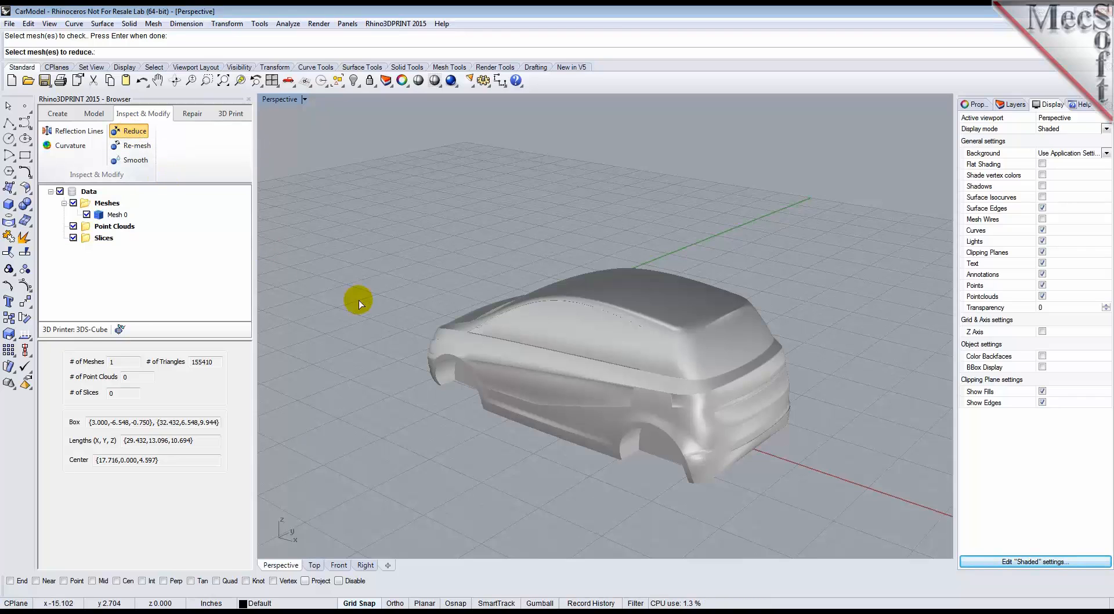
left_click(439, 345)
key("Return")
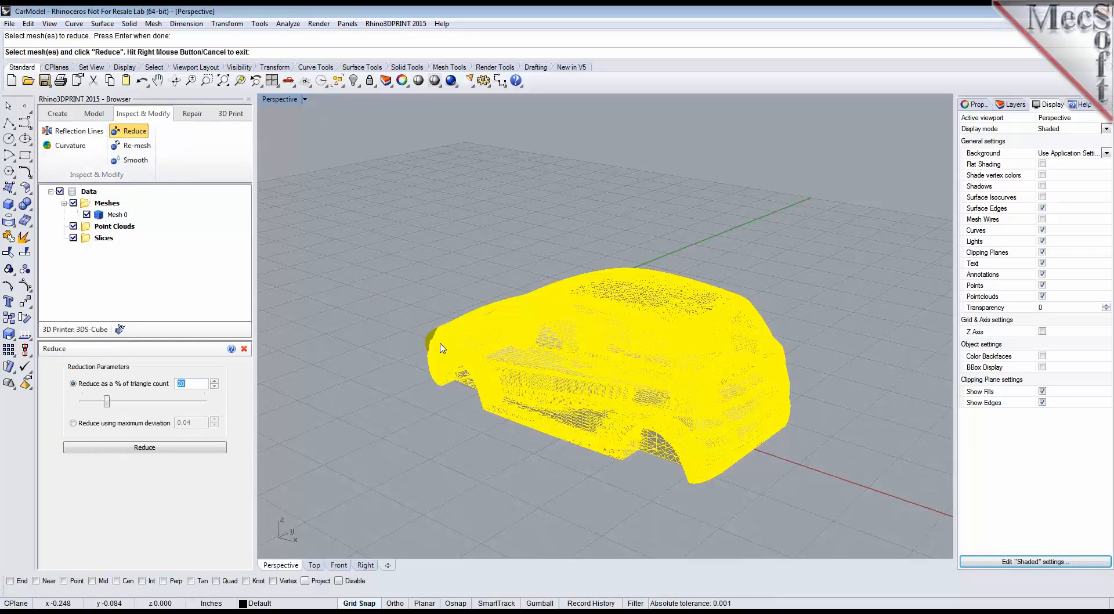
left_click(106, 401)
left_click_drag(107, 403, 113, 406)
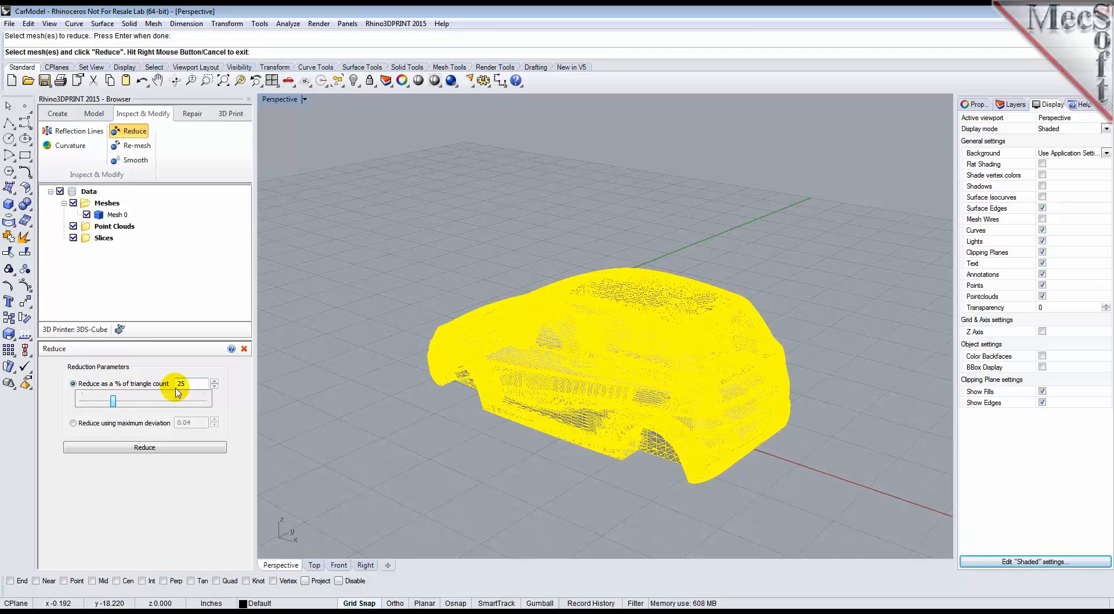
left_click(144, 447)
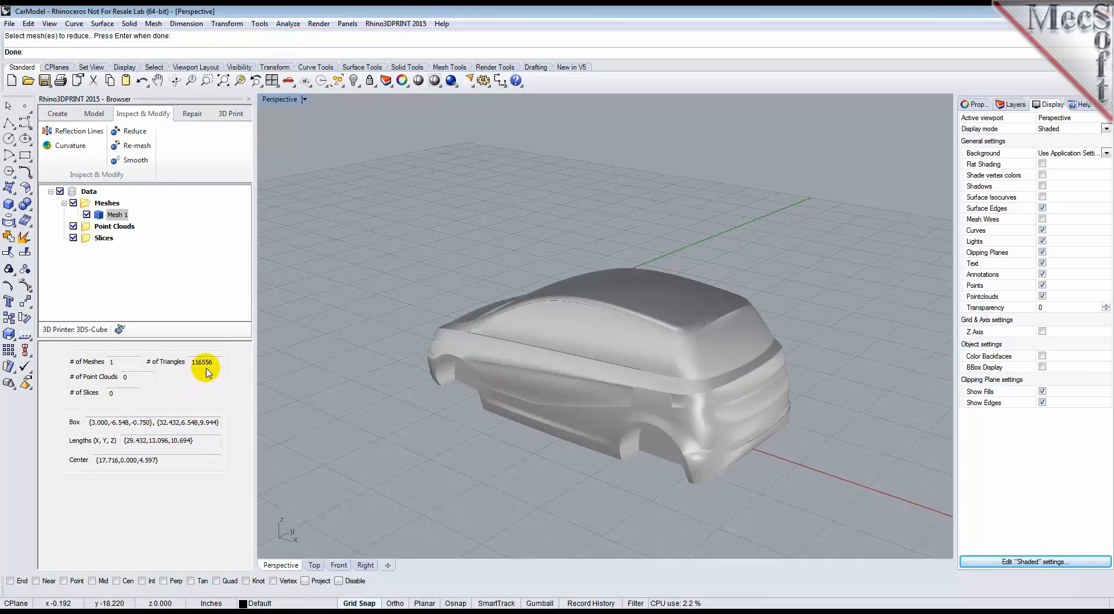
right_click_drag(487, 447, 601, 471)
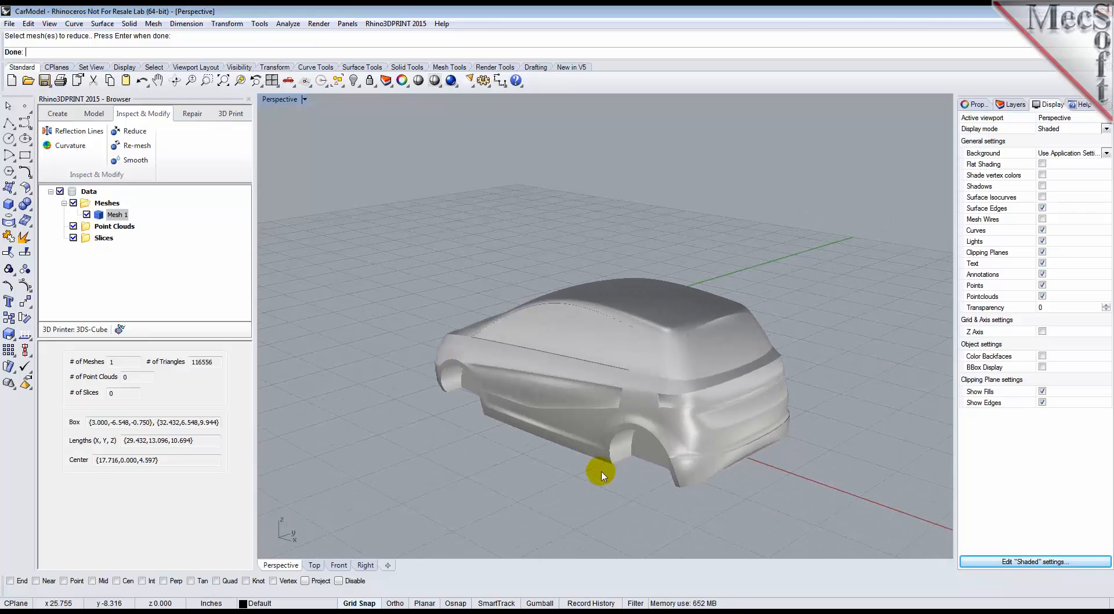
- Create a mesh box around half of the car, with its base from 0,12 to 10,-3 in the Right view and 35 inches long in X
left_click(273, 82)
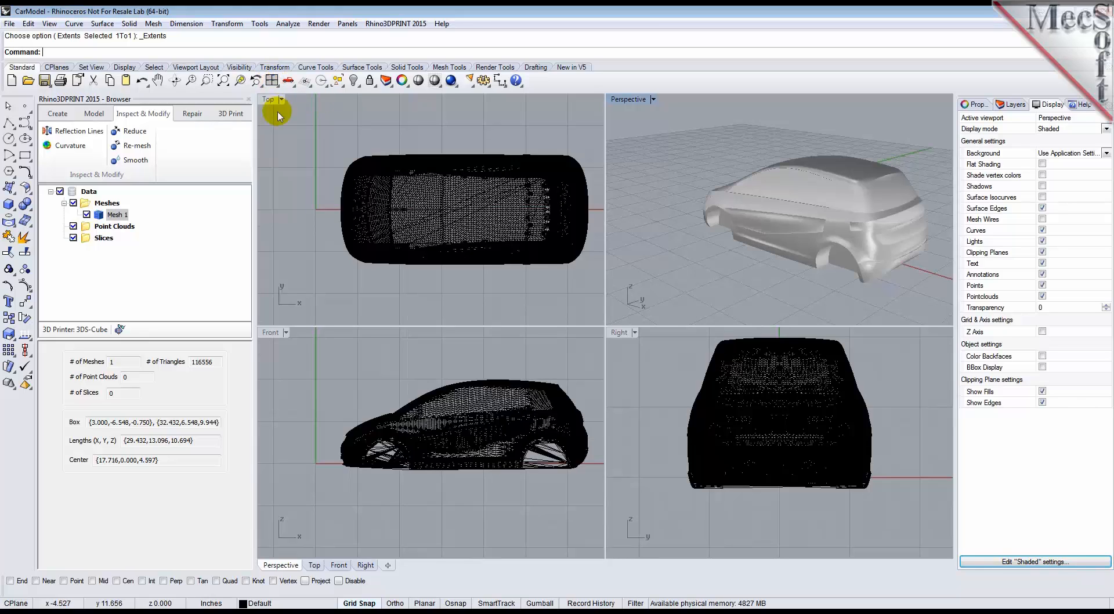
scroll(343, 221, "down", 2)
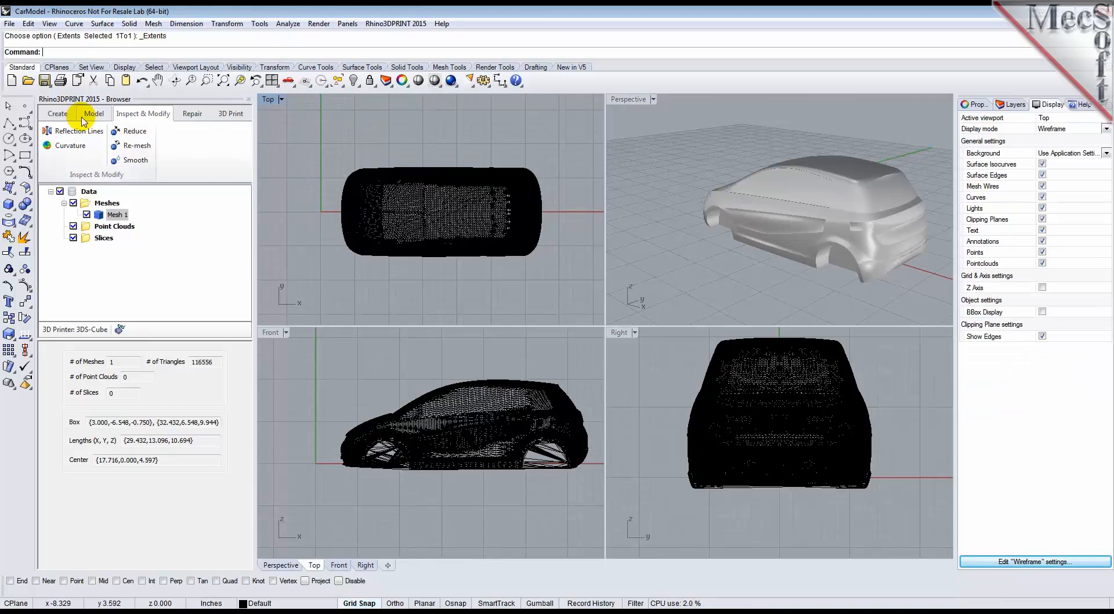
left_click(56, 114)
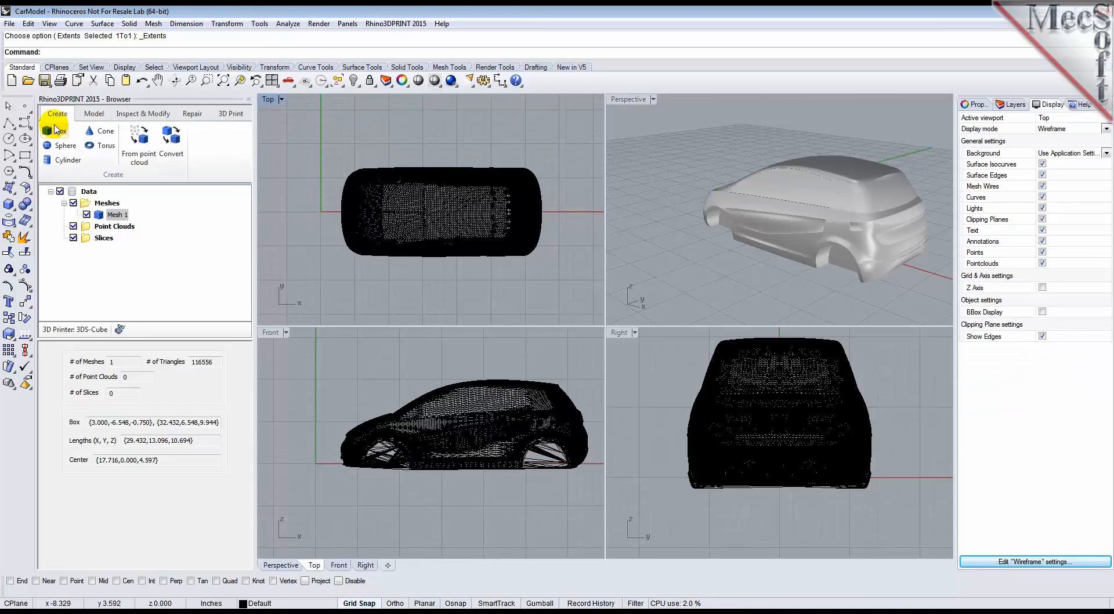
left_click(57, 134)
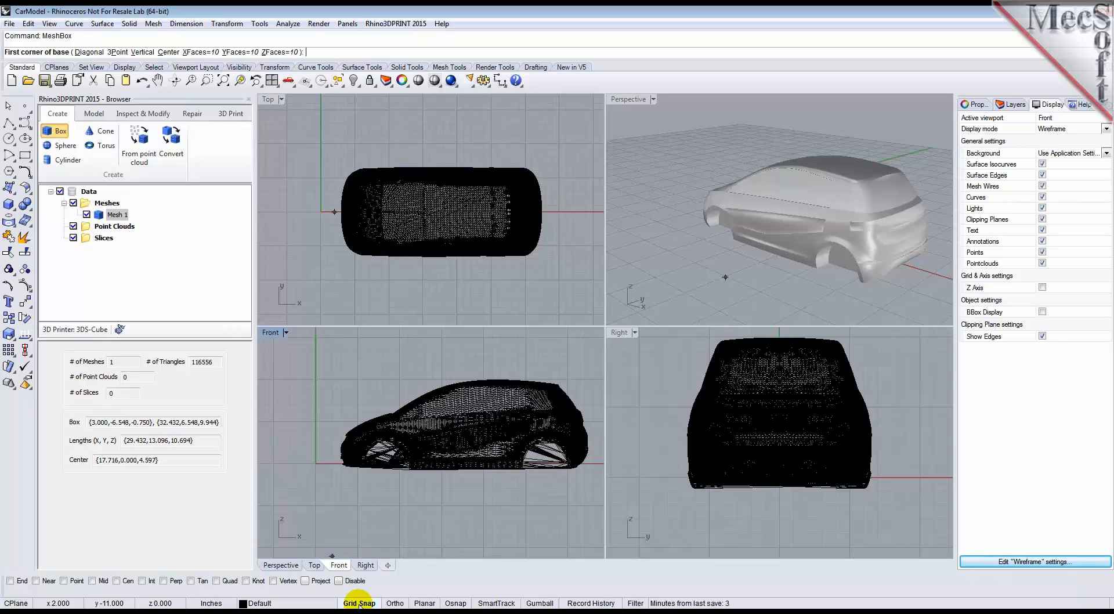
scroll(695, 532, "down", 2)
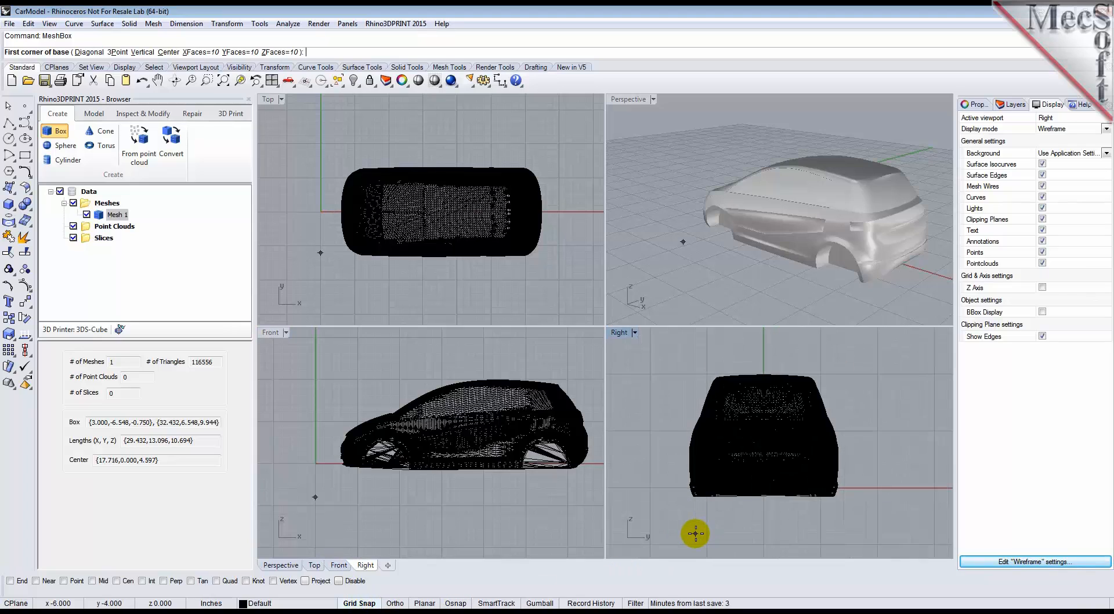
scroll(695, 533, "down", 1)
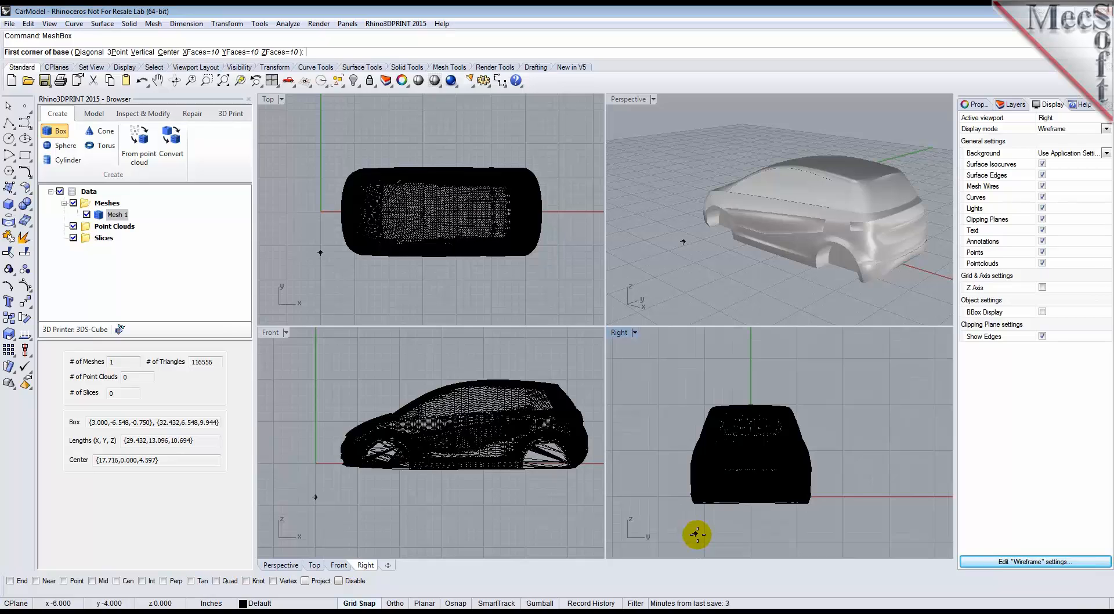
left_click(751, 387)
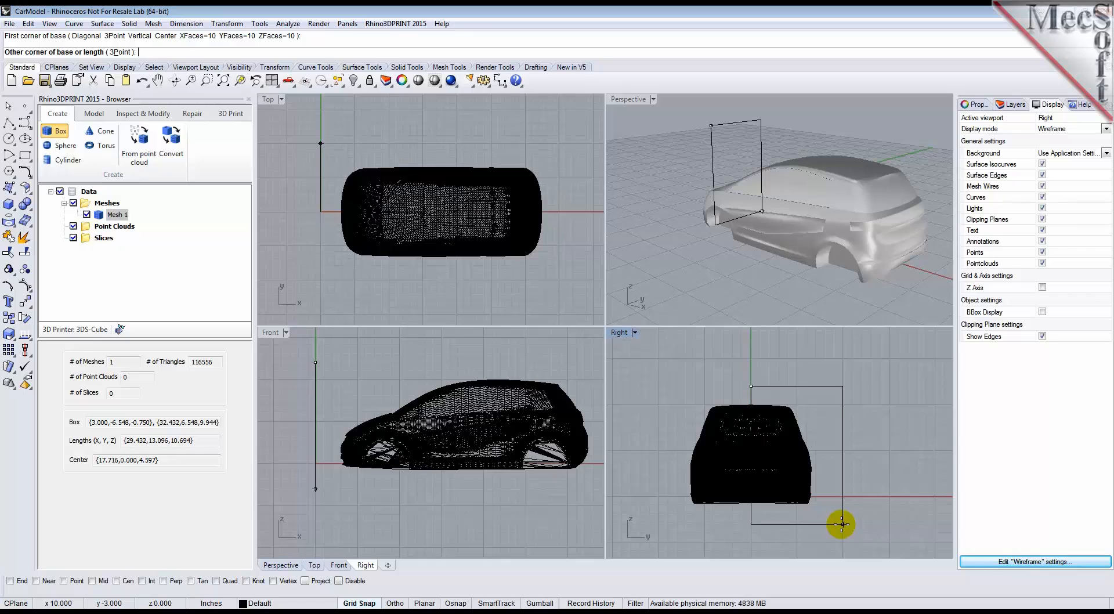
left_click(841, 524)
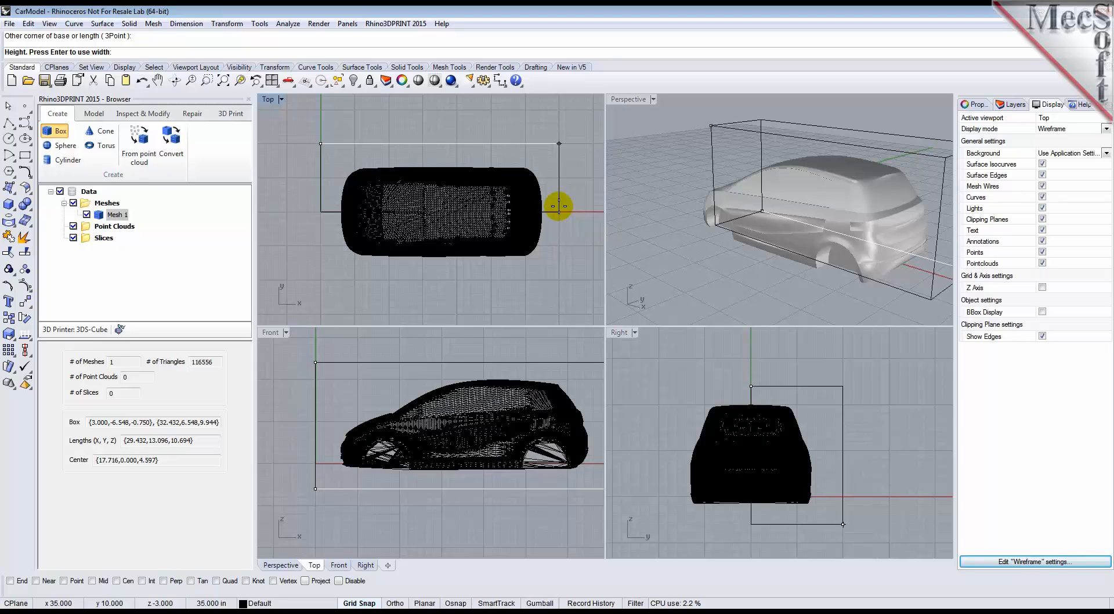
left_click(559, 206)
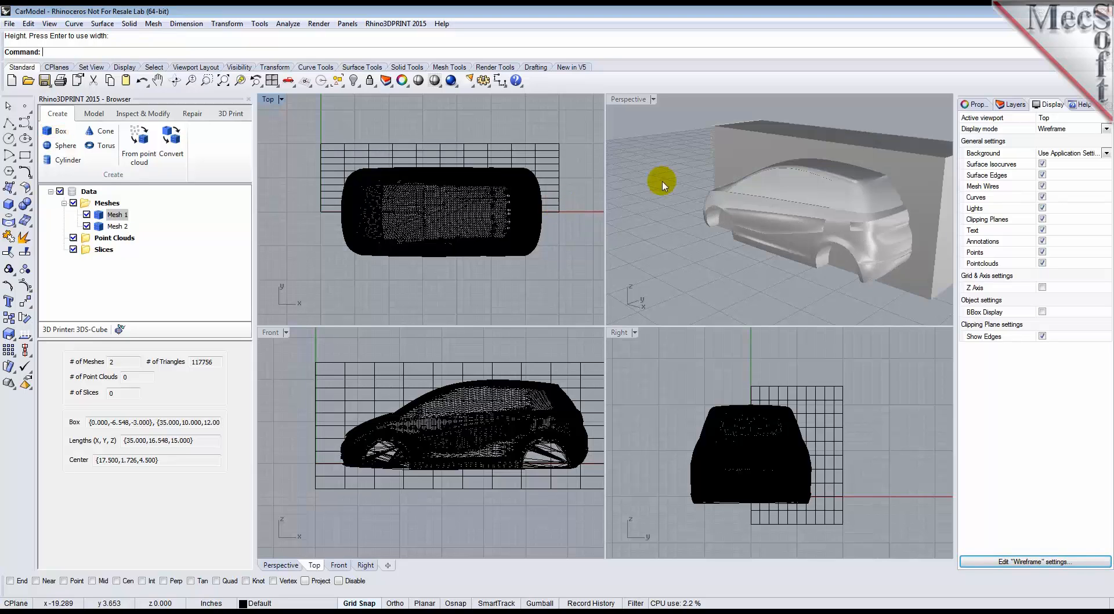
- Subtract the car mesh from the mesh box in the maximized Perspective view, and inspect the resulting cavity
left_click(628, 99)
double_click(628, 100)
right_click_drag(447, 268, 479, 378)
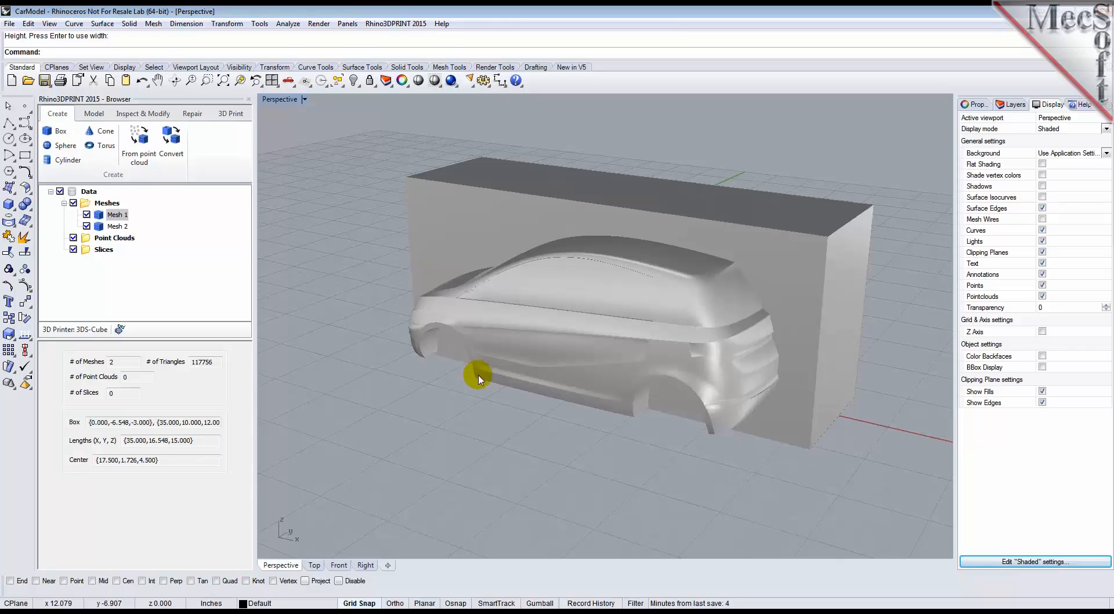
left_click(93, 114)
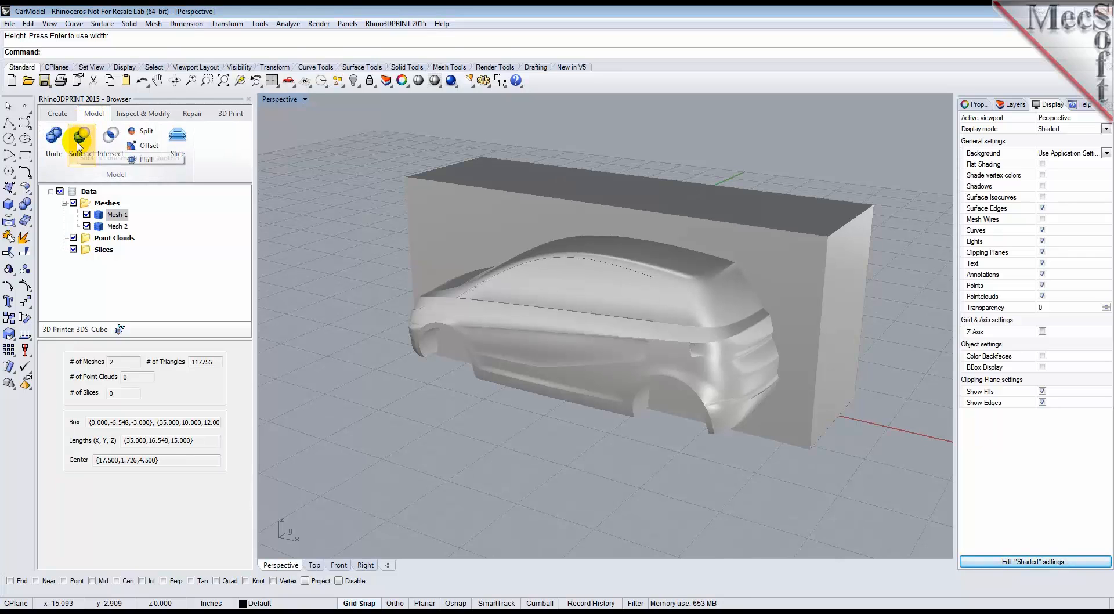
left_click(80, 145)
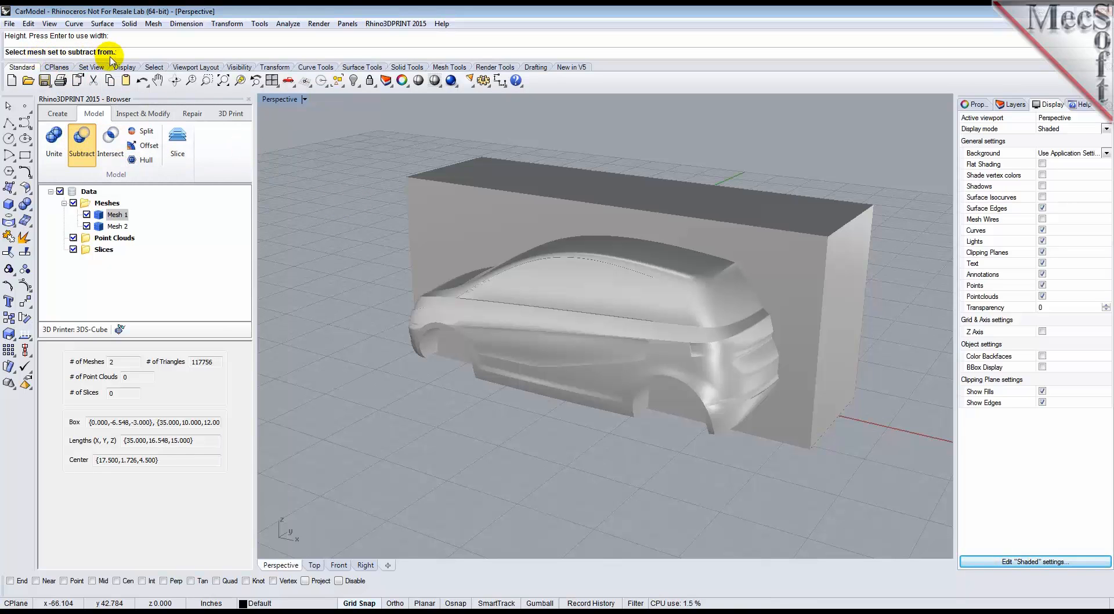
left_click(429, 229)
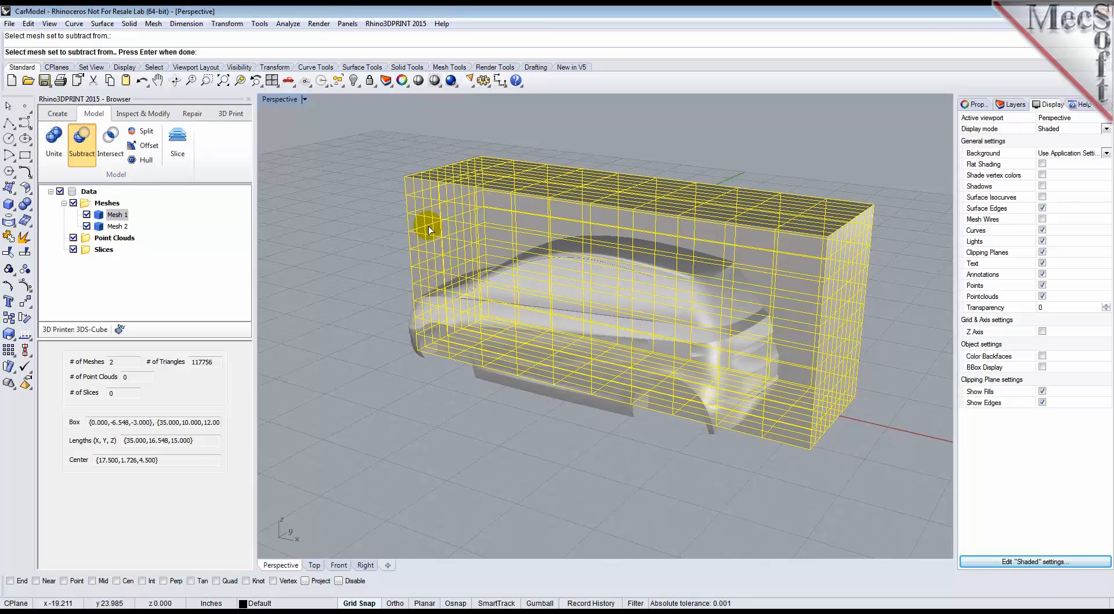
key("Return")
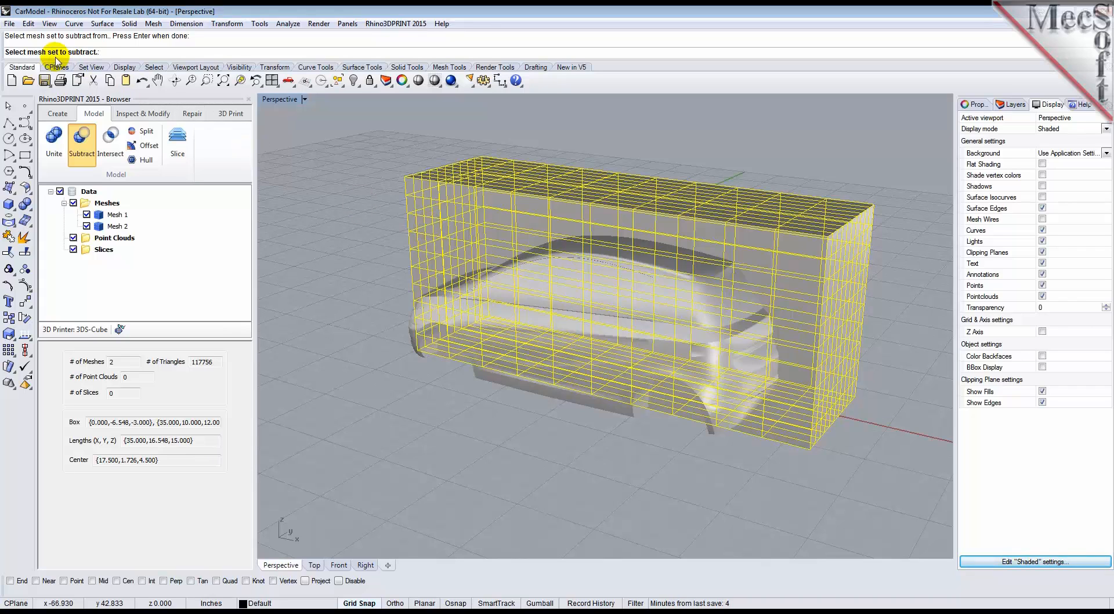
left_click(412, 341)
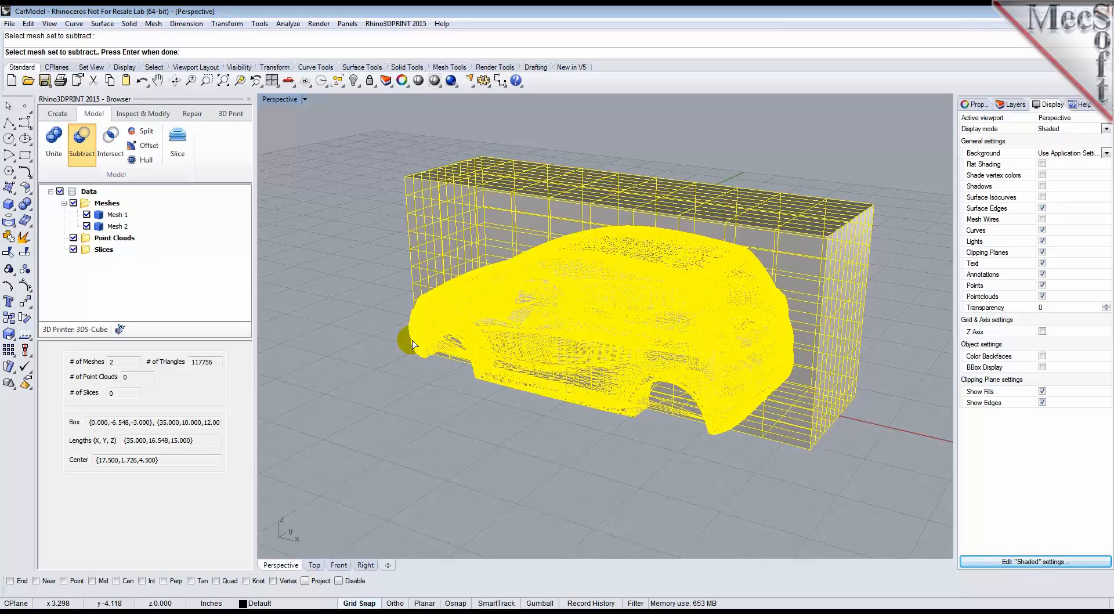
key("Return")
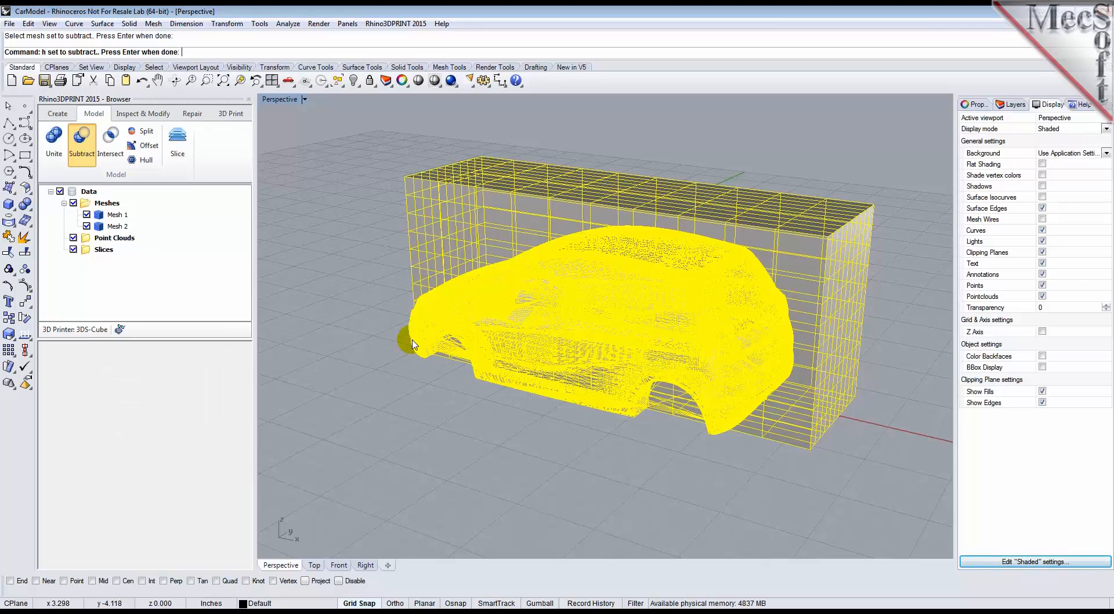
right_click(412, 343)
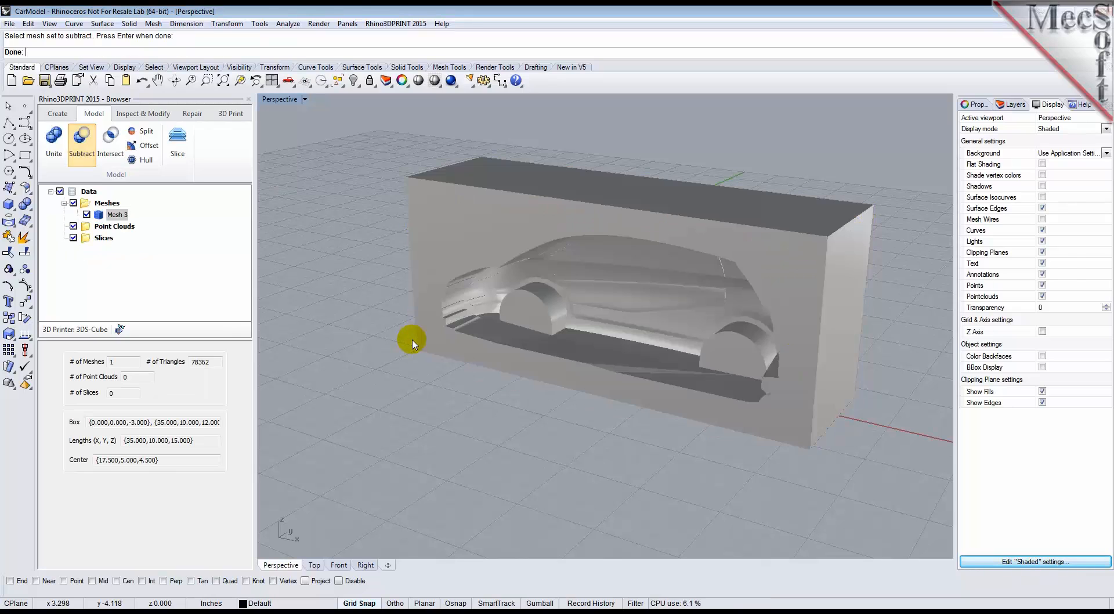
mouse_move(530, 441)
right_mouse_down()
mouse_move(607, 410)
mouse_move(668, 405)
mouse_move(671, 415)
mouse_move(529, 428)
right_mouse_up()
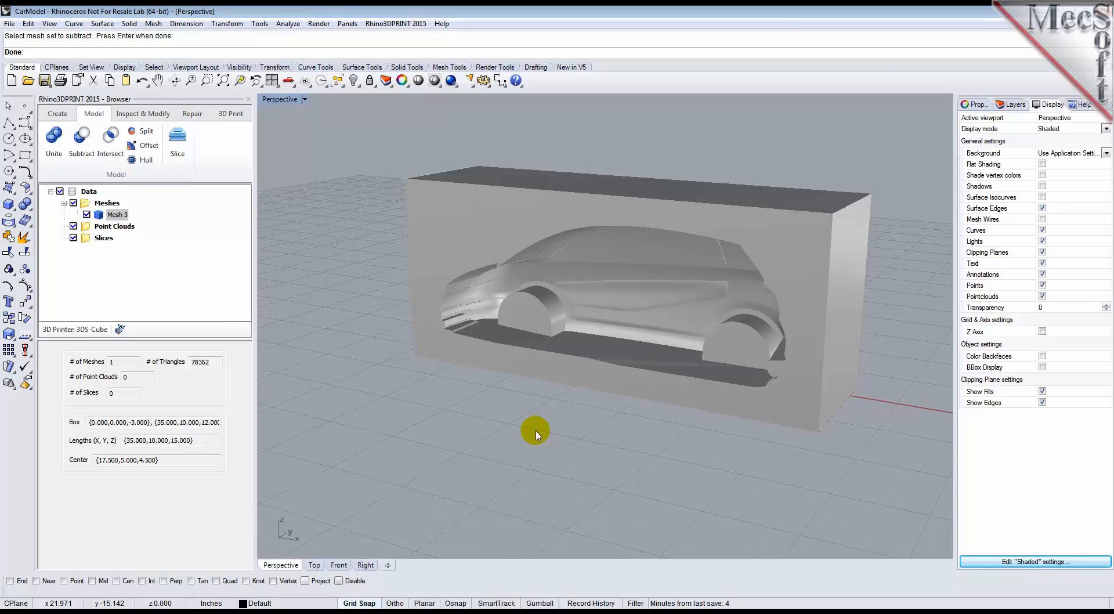